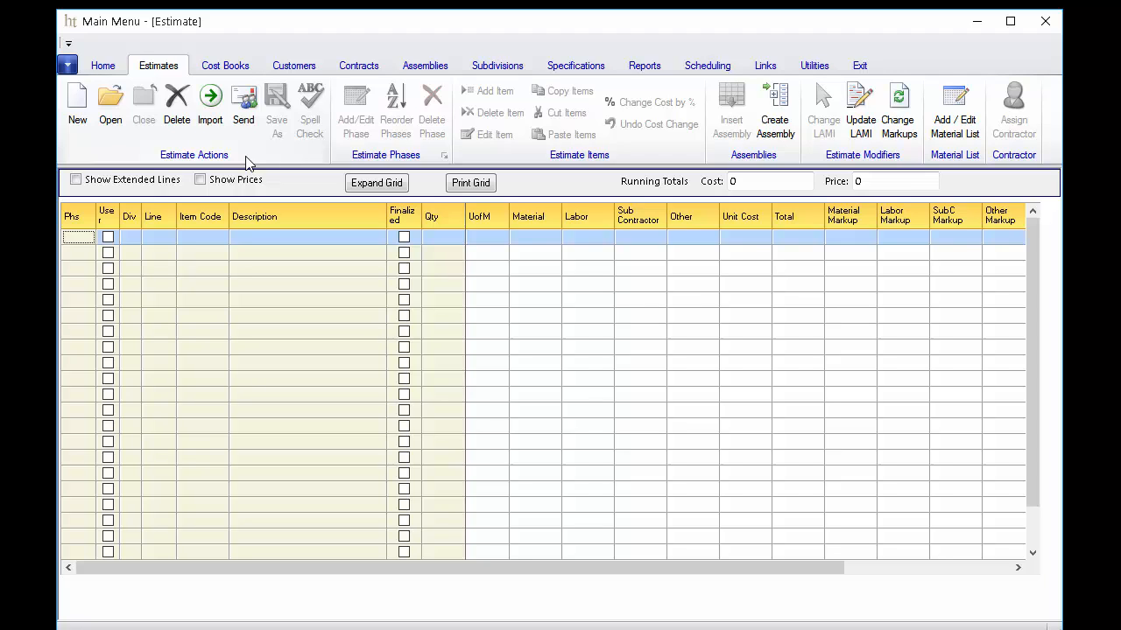
Open the Bathroom & Kitchen Remodel estimate from the list of saved estimates.
left_click(110, 118)
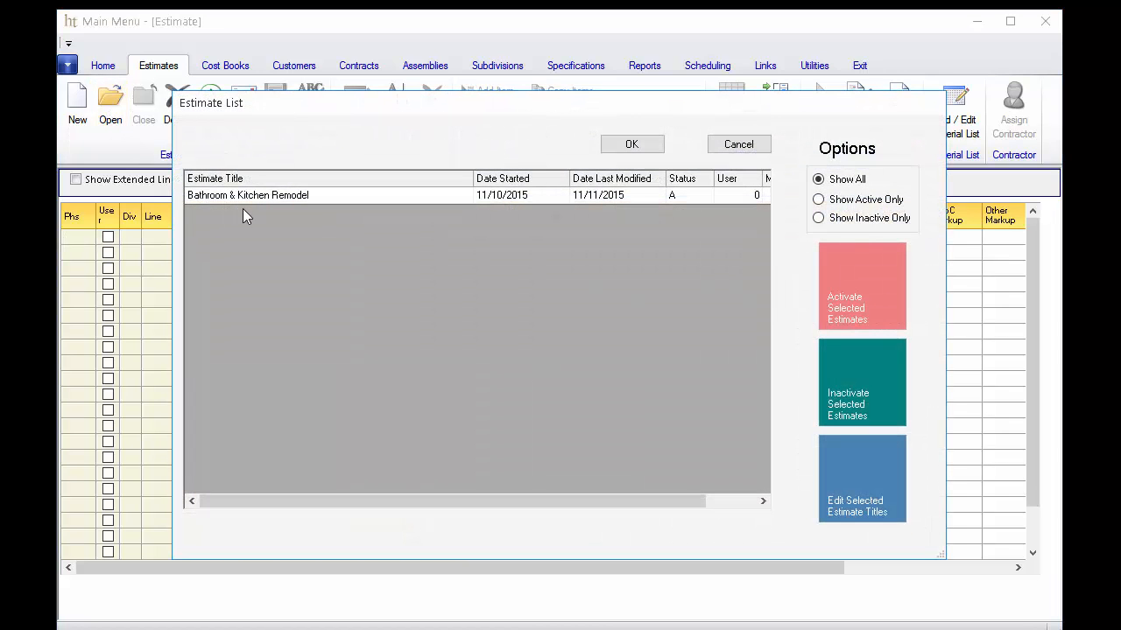
left_click(284, 178)
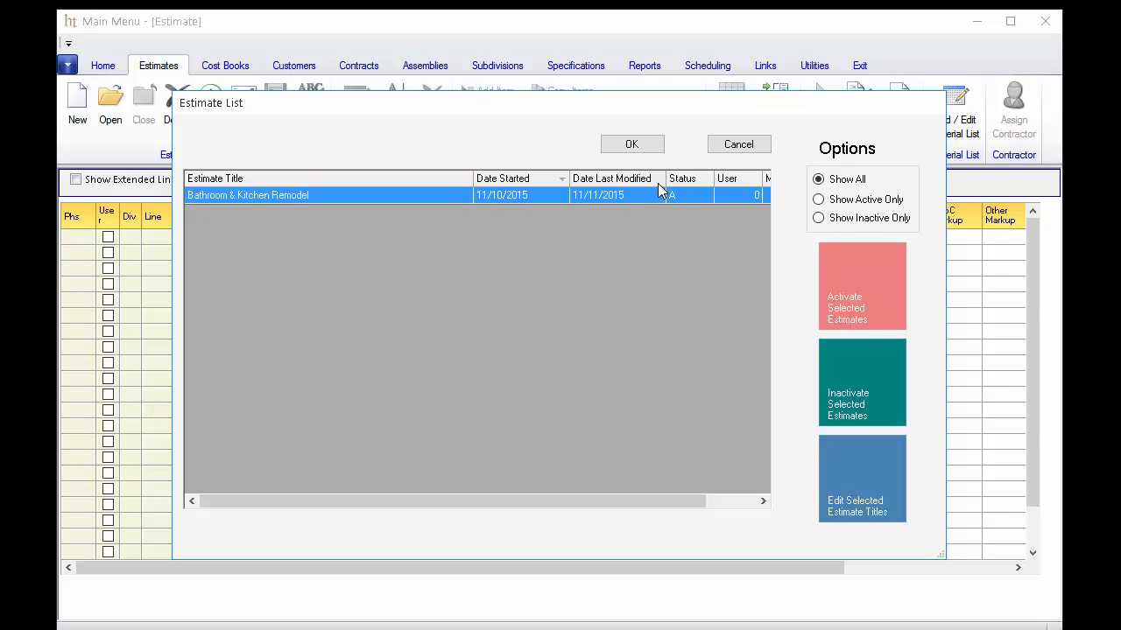
key("Return")
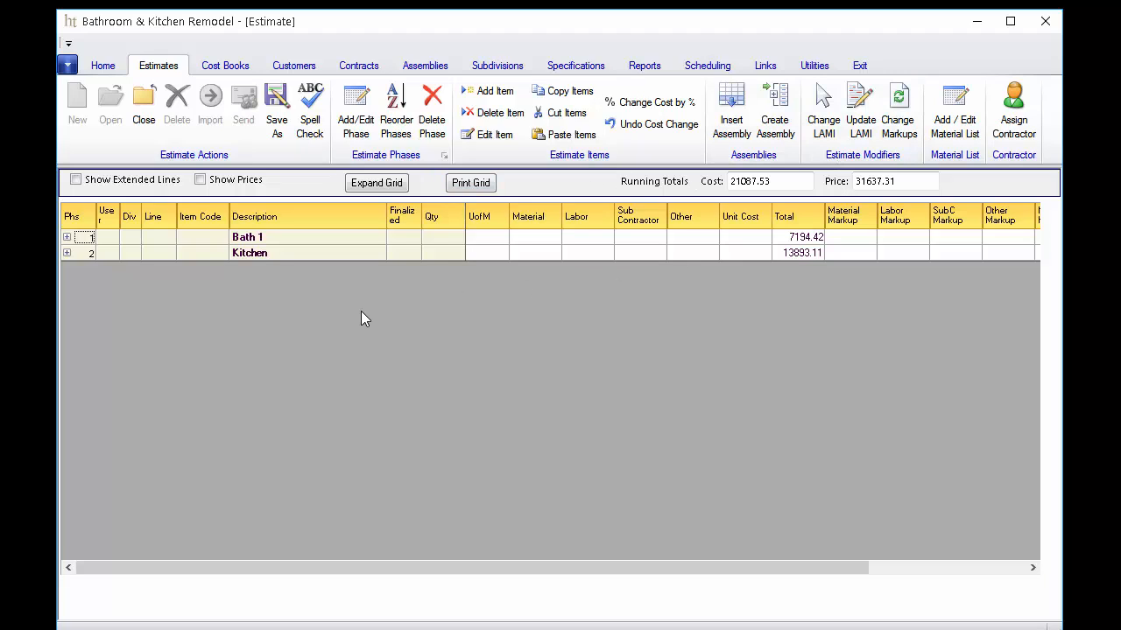
Expand the Bath 1 phase with its Electrical and Interior Walls divisions, and expand the entire estimate grid.
left_click(67, 239)
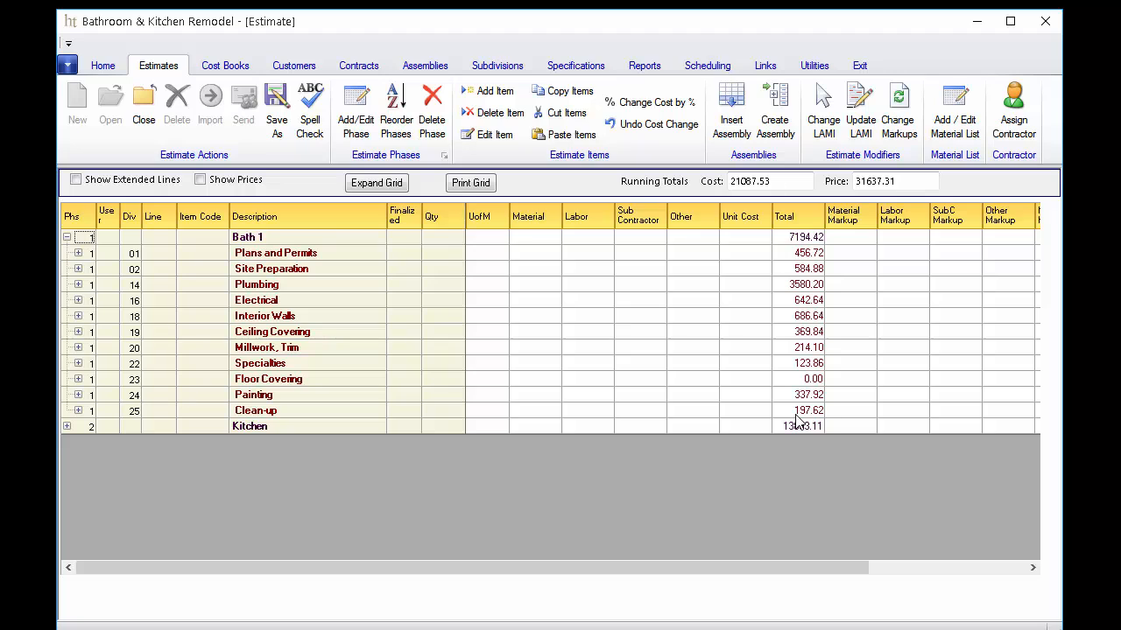
left_click(78, 300)
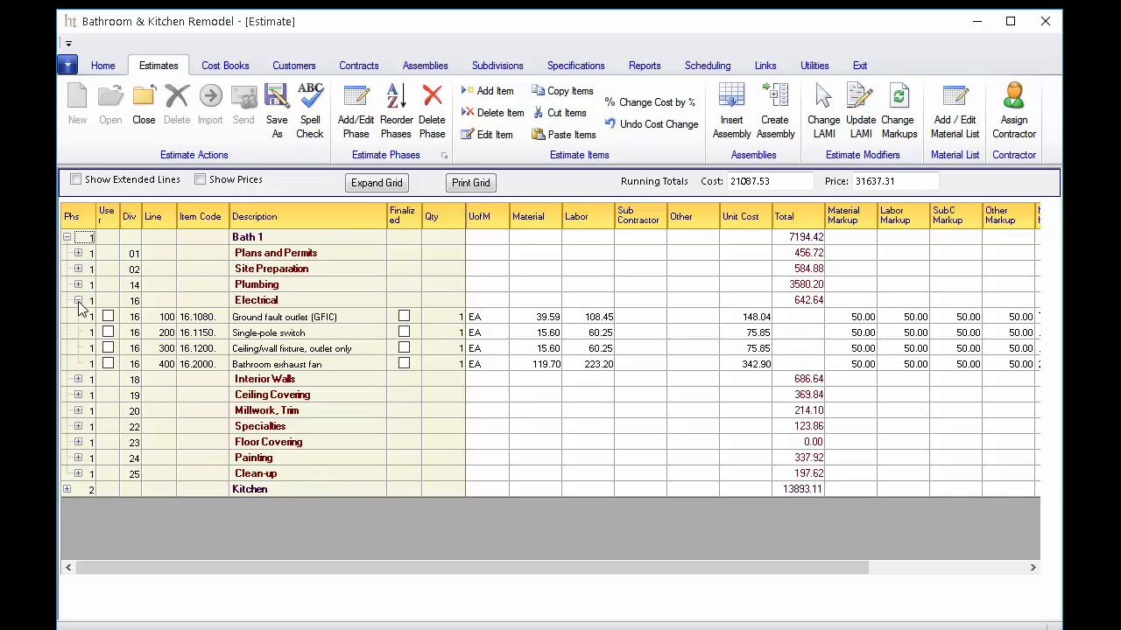
left_click(77, 380)
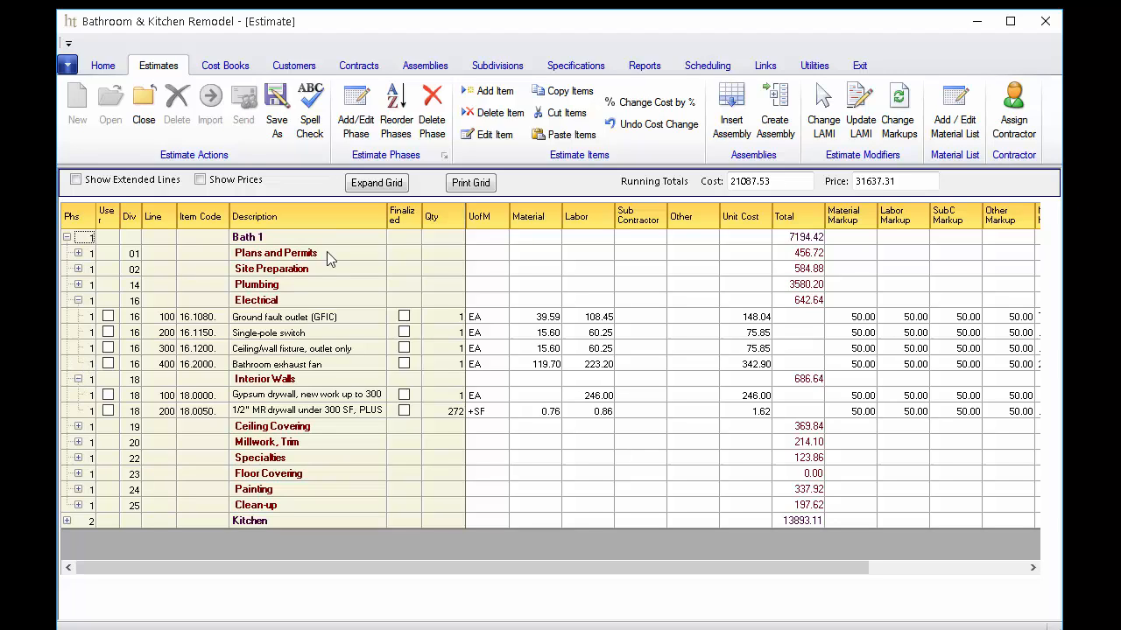
left_click(379, 186)
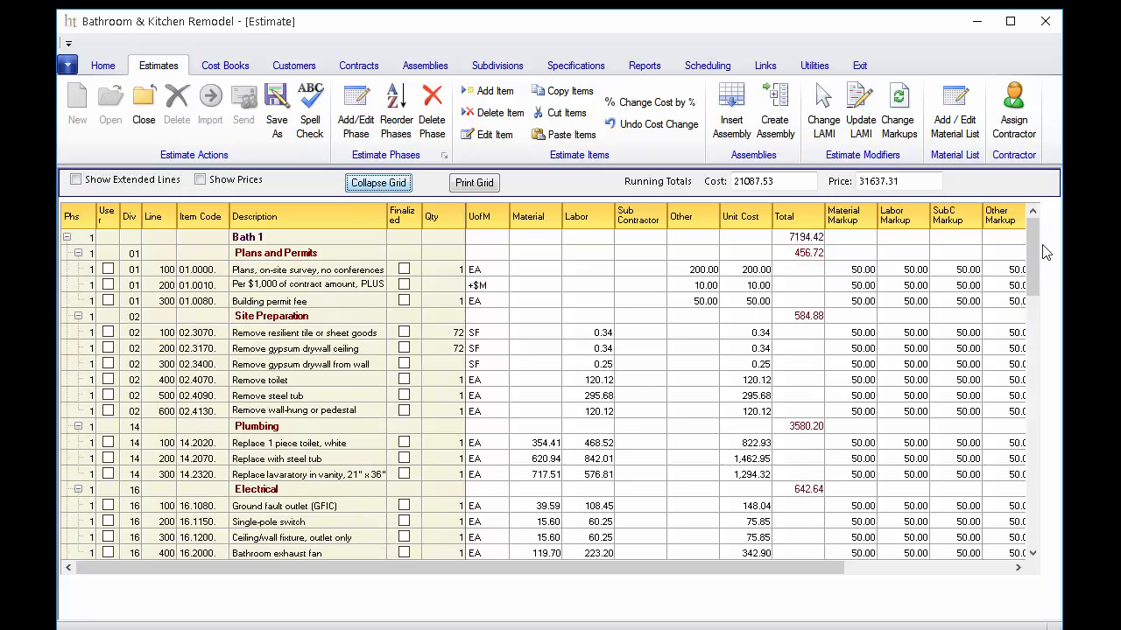
mouse_move(1035, 254)
left_mouse_down()
mouse_move(1030, 351)
mouse_move(1039, 239)
left_mouse_up()
Widen the User column slightly and toggle the user checkbox of Bath 1's "Plans, on-site survey" item.
left_click_drag(120, 214, 122, 214)
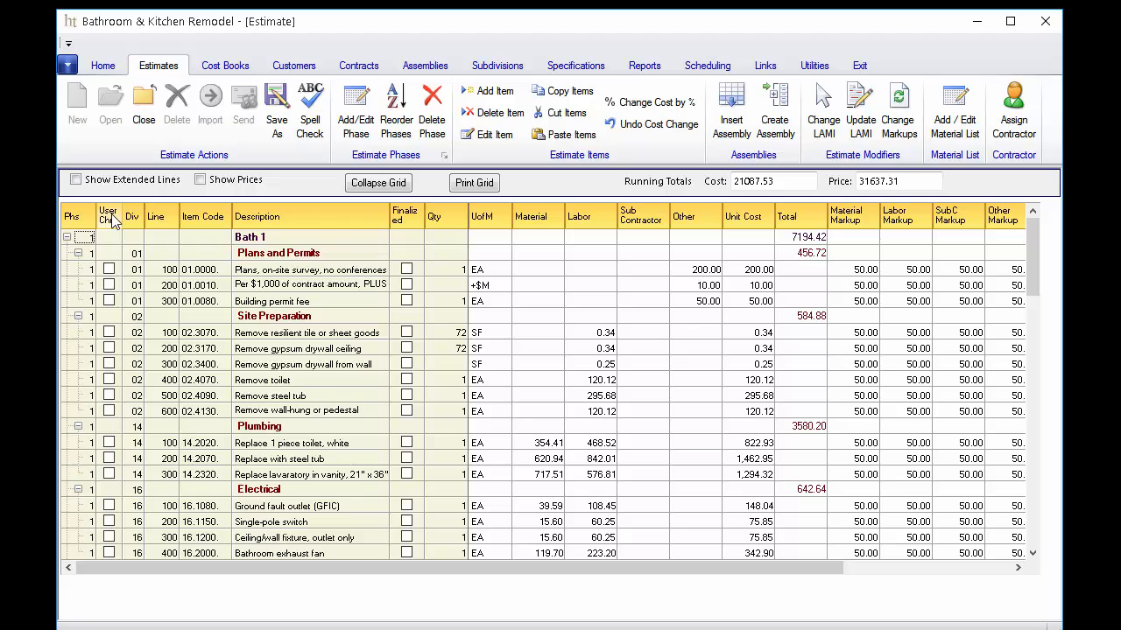
left_click(108, 271)
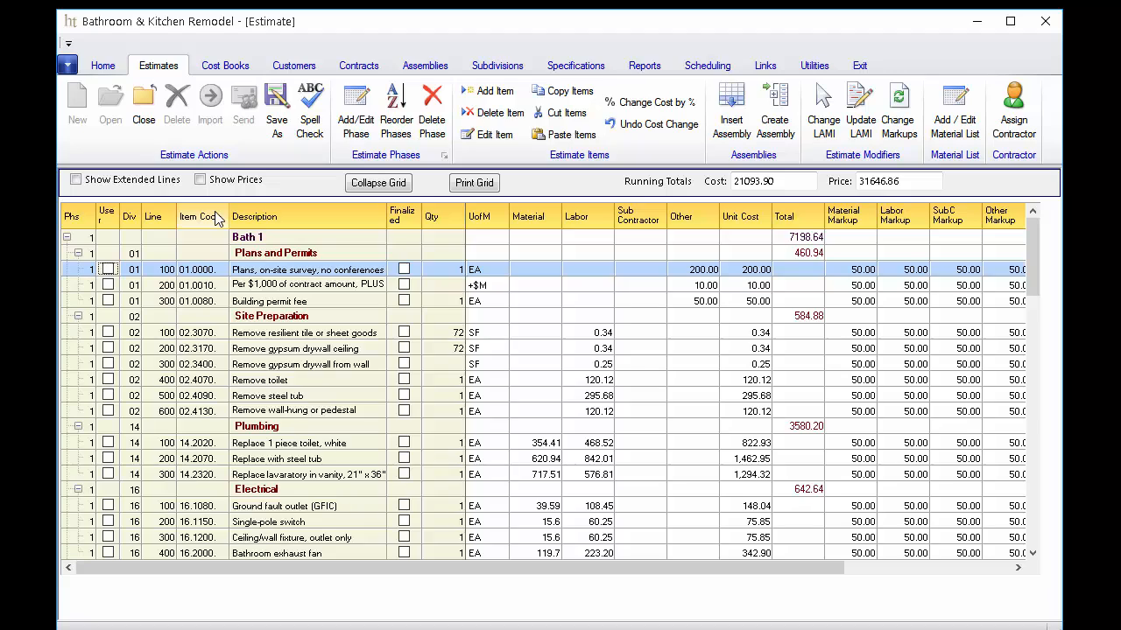
Set the line number of Bath 1's "Per $1,000 of contract amount" item to 50.
left_click(163, 290)
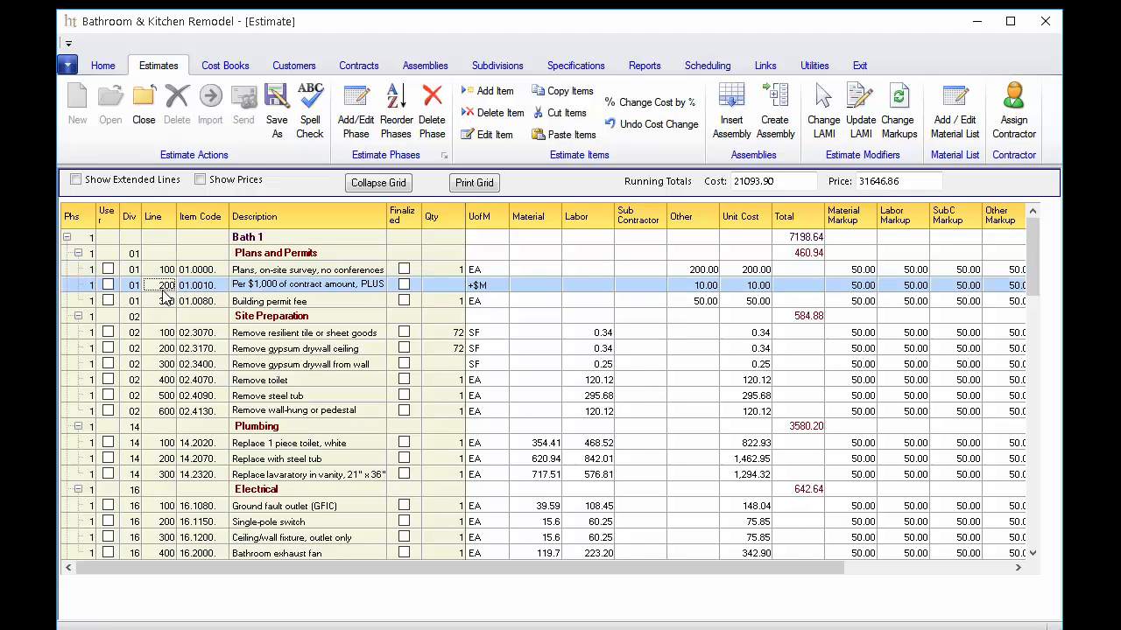
type("50")
key("Return")
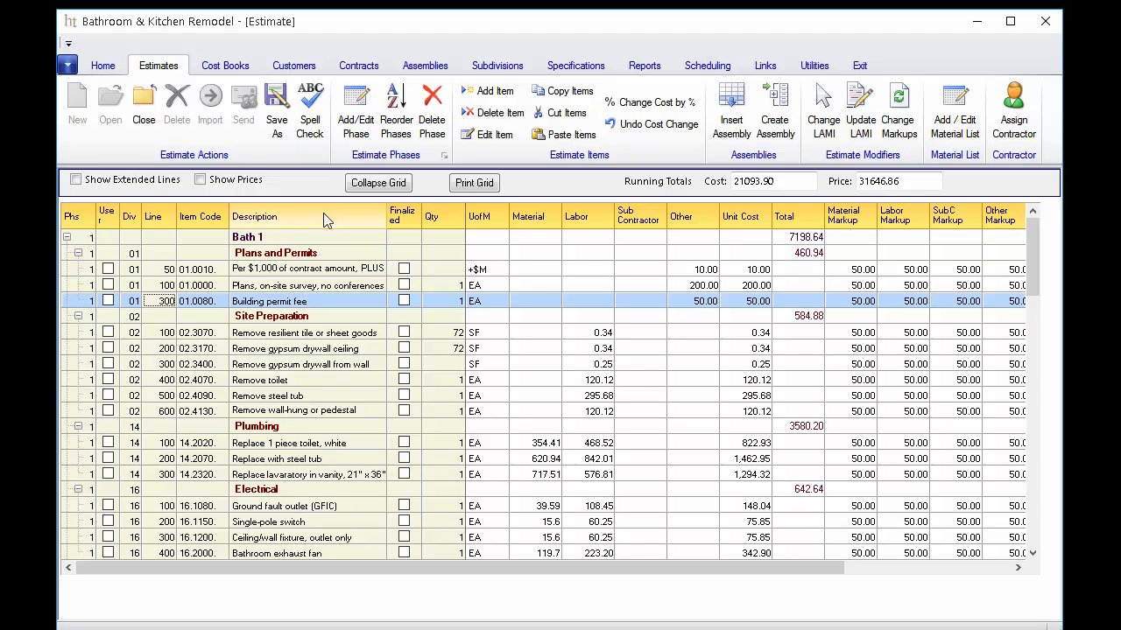
Mark Bath 1's building permit fee as finalized and move the UofM column in front of the Qty column.
left_click(404, 301)
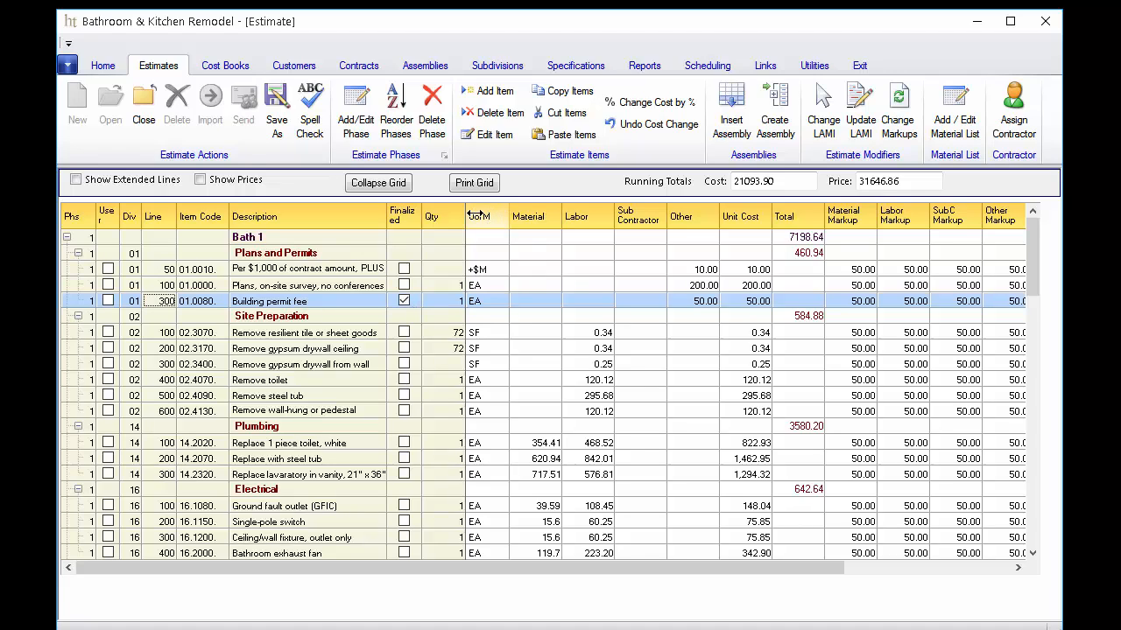
left_click_drag(473, 217, 426, 220)
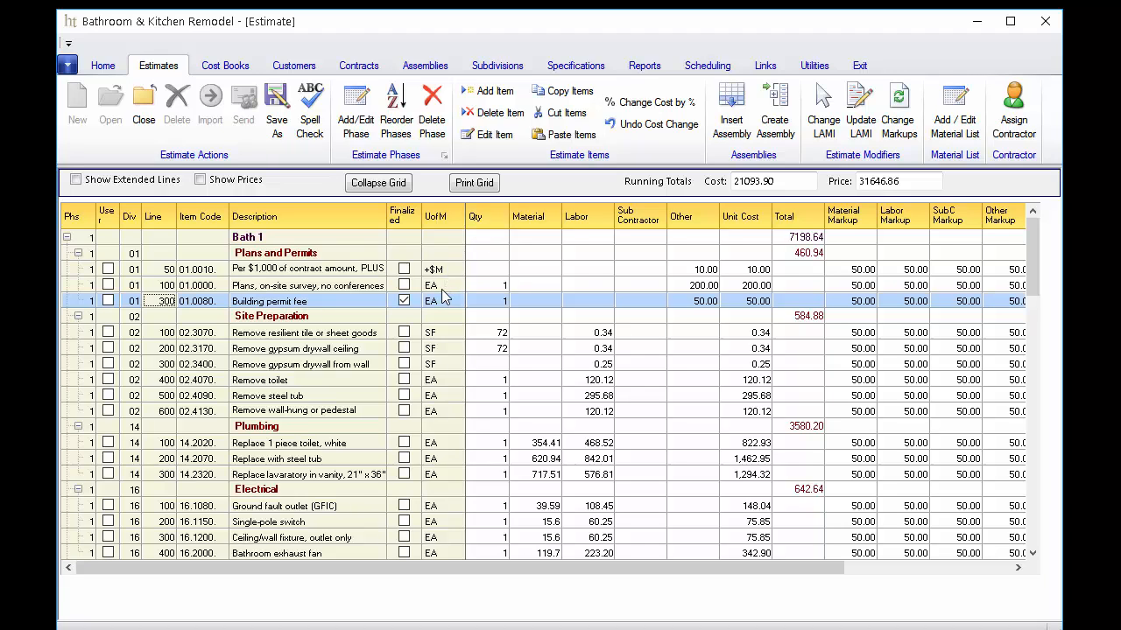
scroll(475, 513, "down", 8)
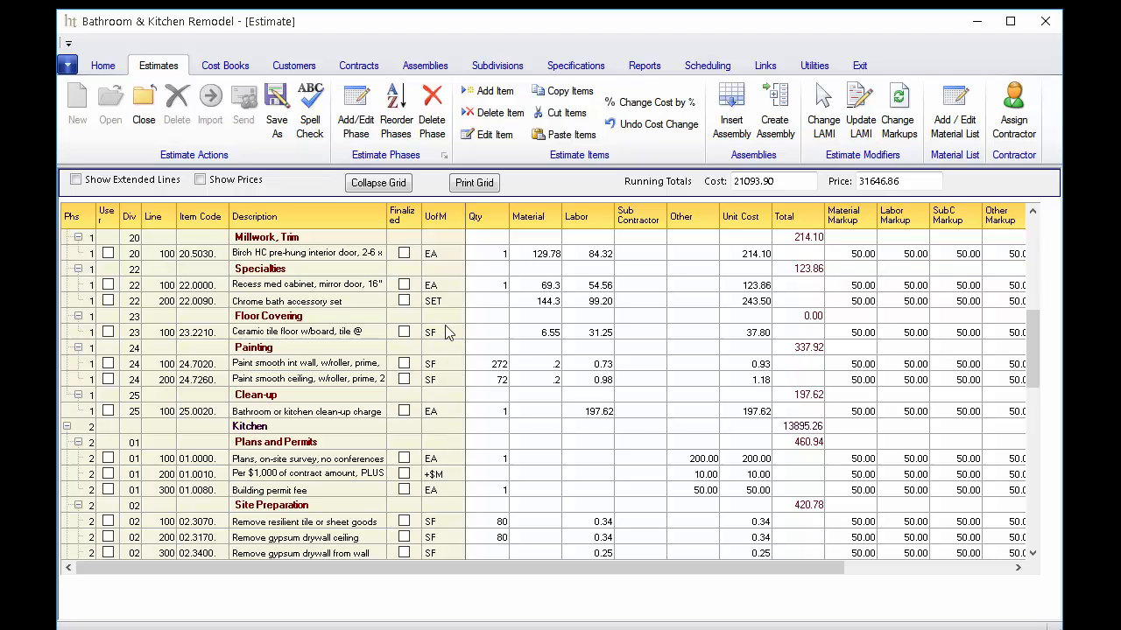
scroll(444, 305, "up", 8)
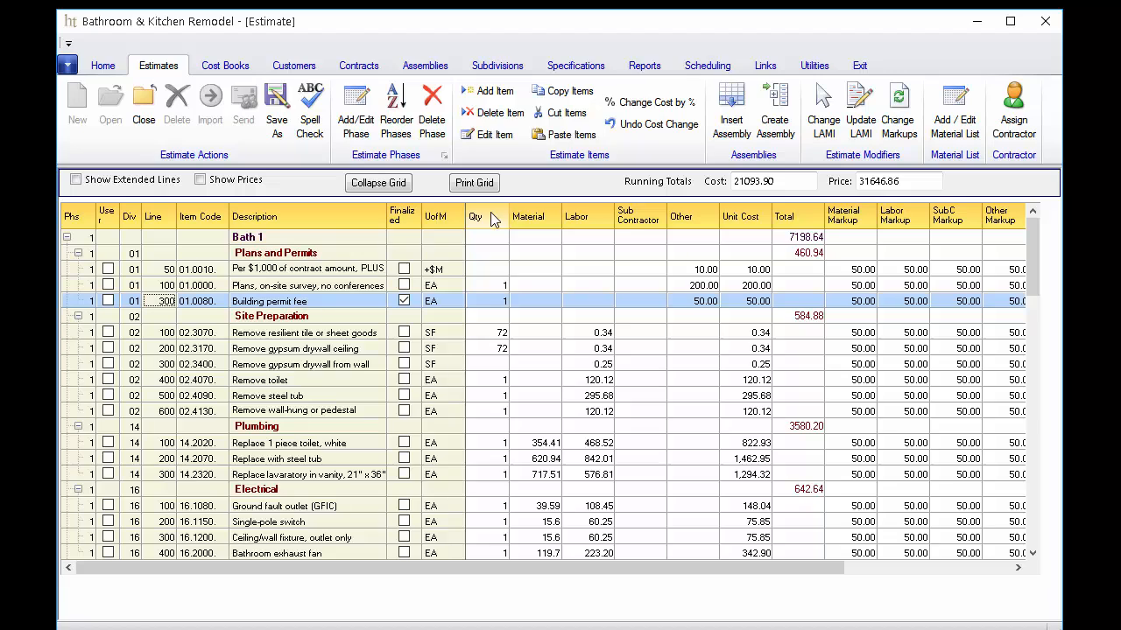
Set the quantity of Bath 1's "Remove gypsum drywall from wall" item to 68.
left_click(499, 366)
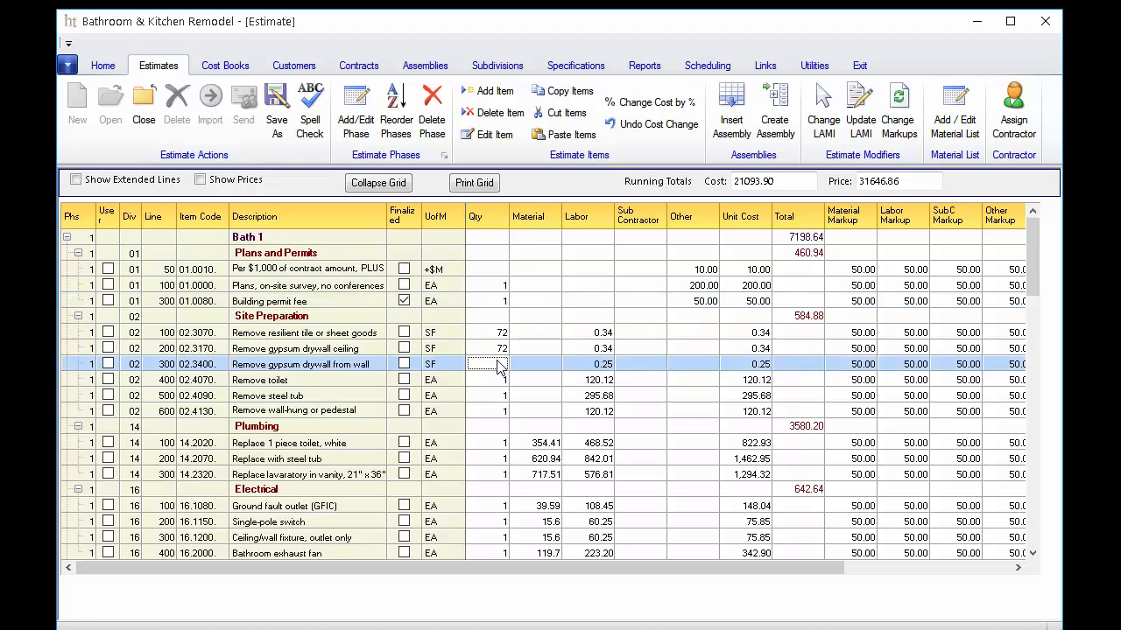
type("68")
left_click(576, 368)
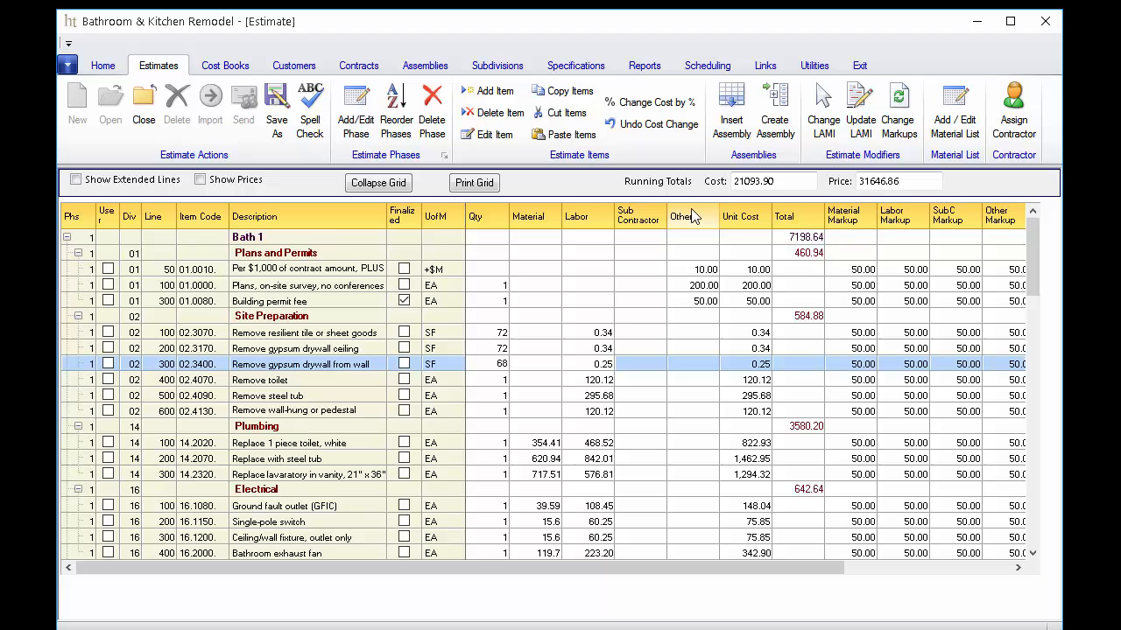
Set the material markup of Bath 1's "Per $1,000 of contract amount" item to 35.
left_click_drag(755, 565, 885, 574)
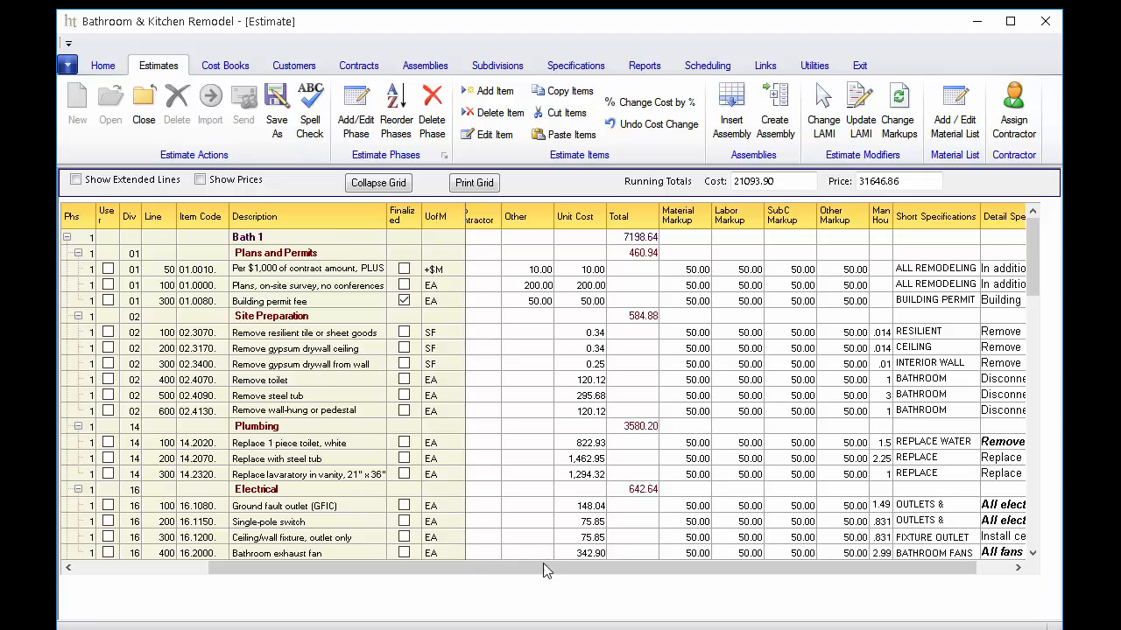
left_click_drag(542, 574, 408, 575)
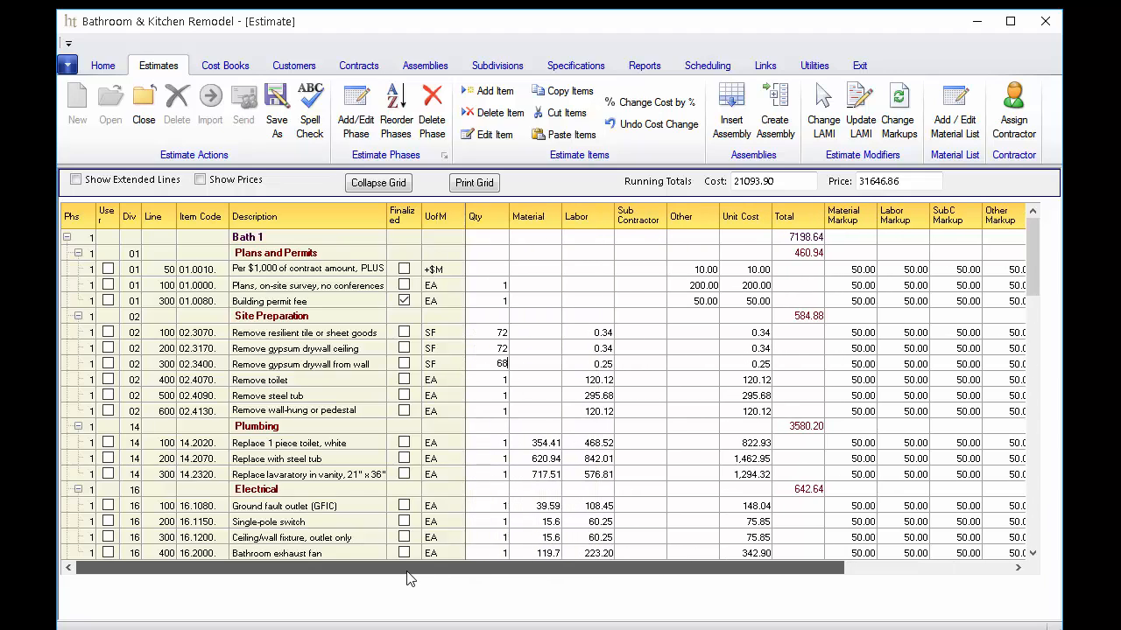
left_click_drag(491, 567, 623, 574)
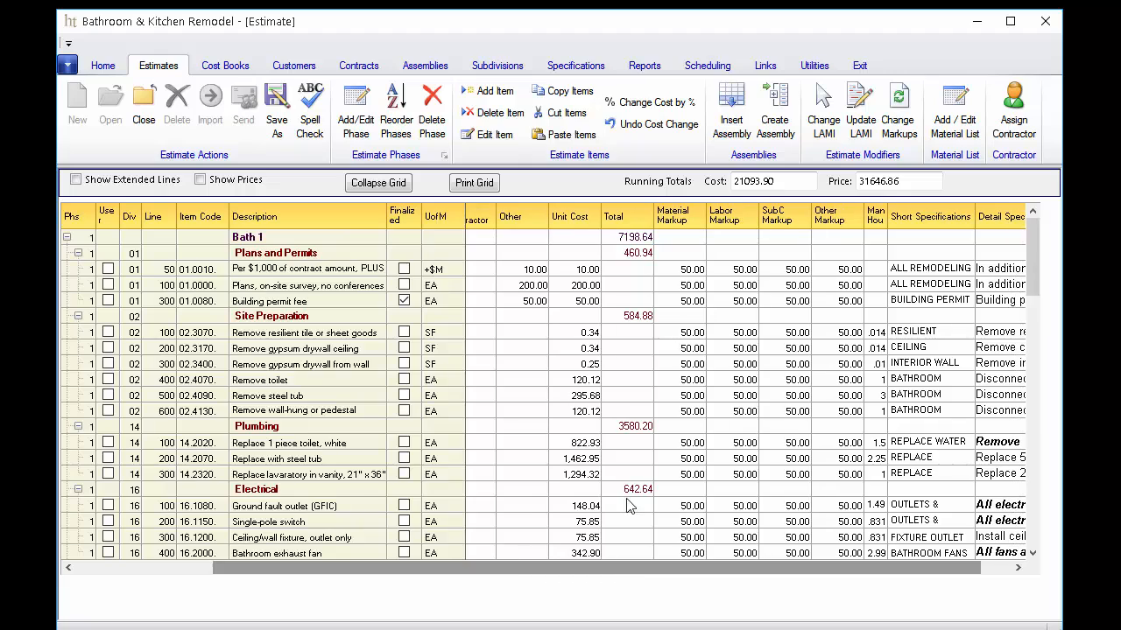
left_click(683, 267)
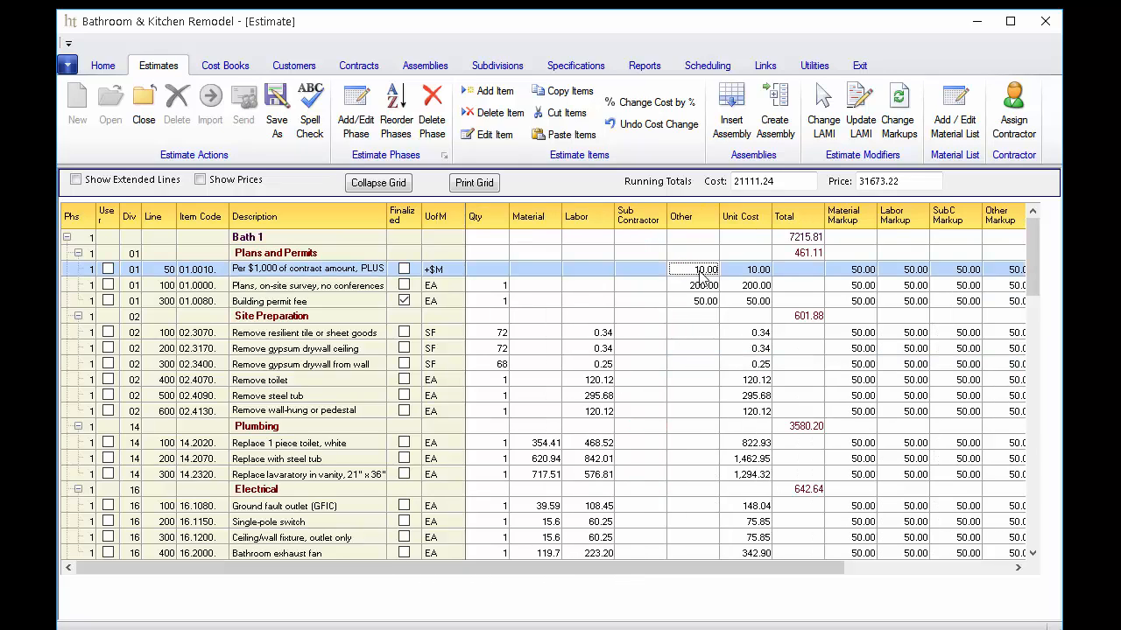
left_click(865, 271)
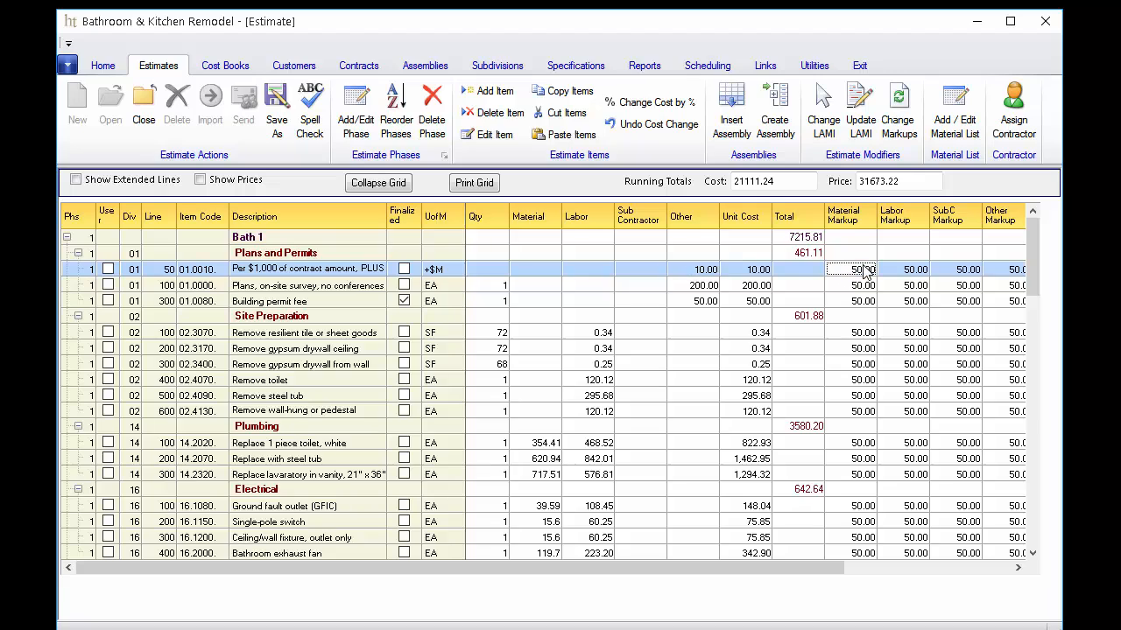
type("5")
key("Return")
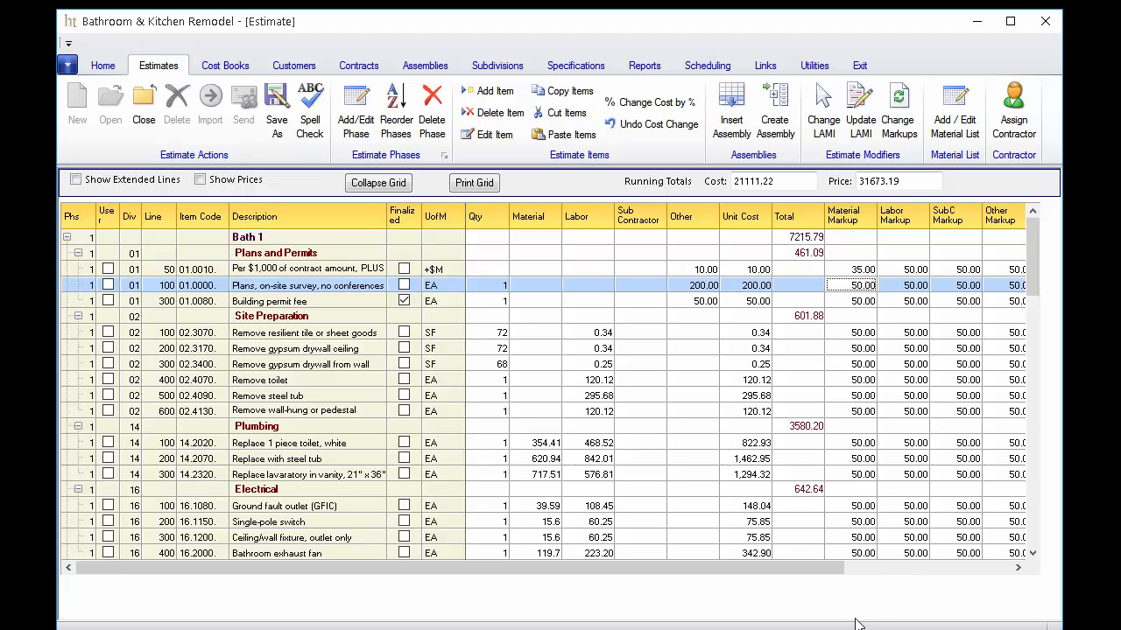
Read the full detail specifications of the "Plans, on-site survey" and "Remove gypsum drywall from wall" items.
left_click_drag(814, 597, 942, 590)
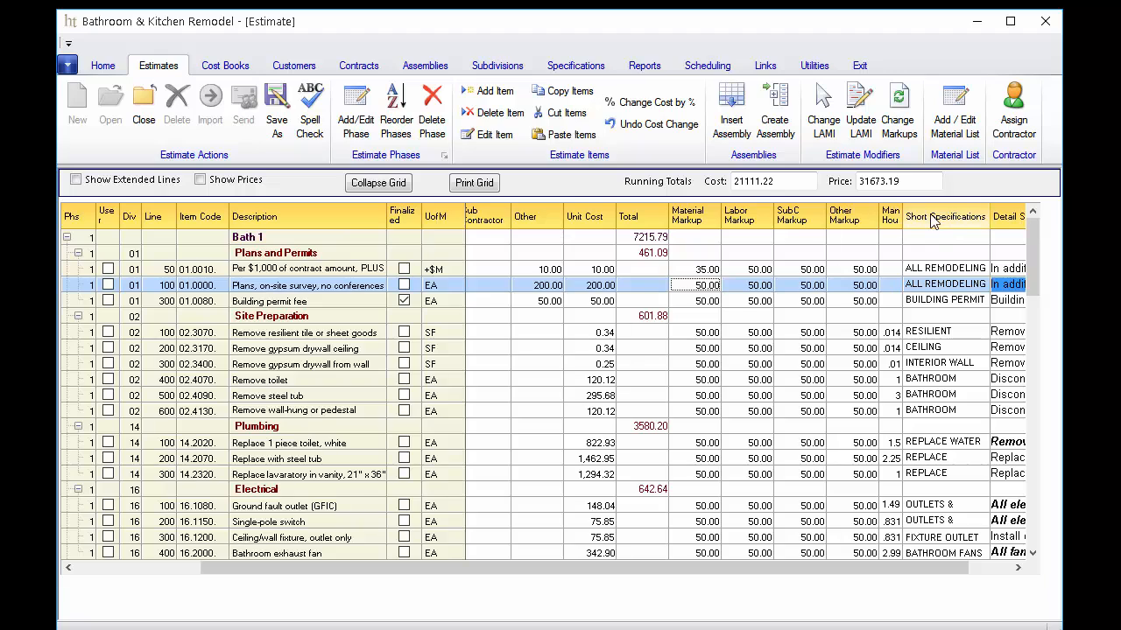
left_click_drag(931, 567, 981, 577)
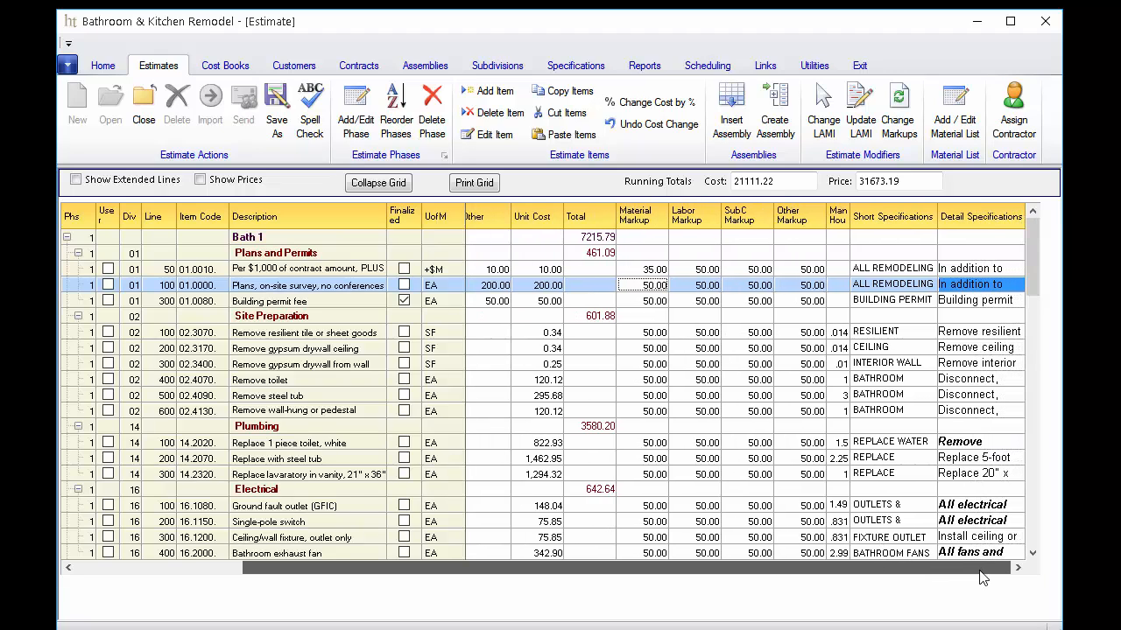
right_click(971, 300)
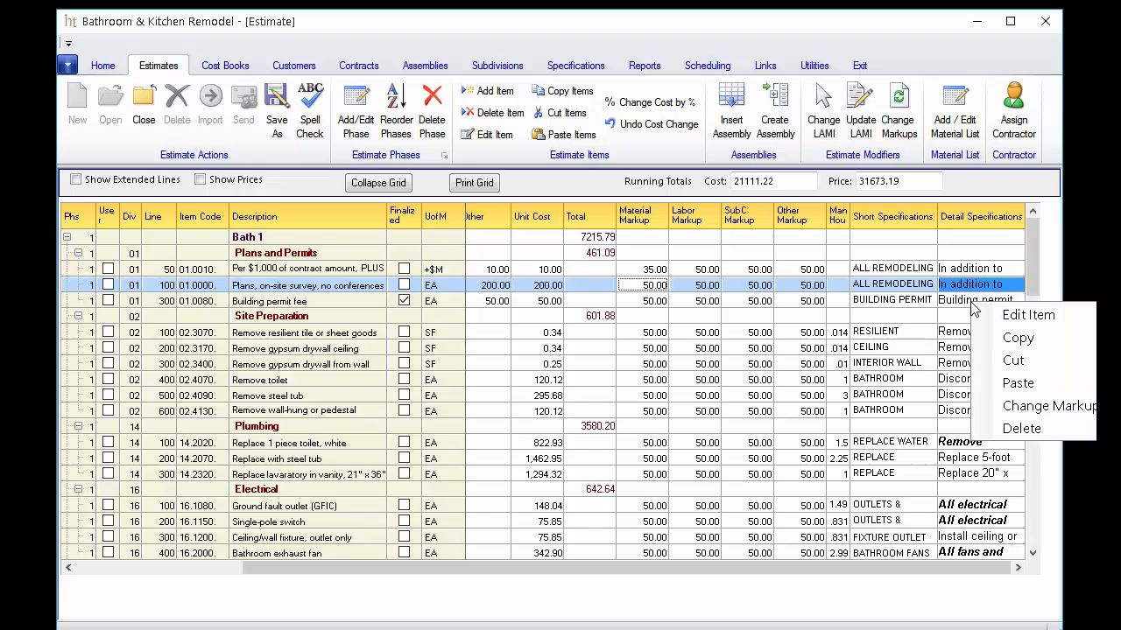
left_click(969, 286)
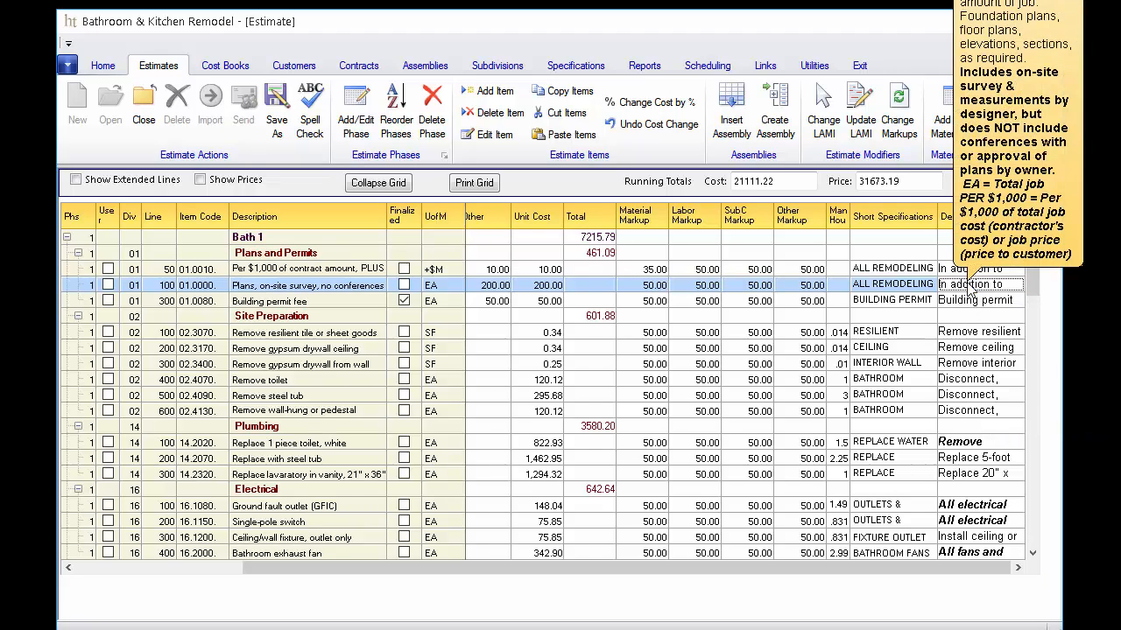
left_click(970, 364)
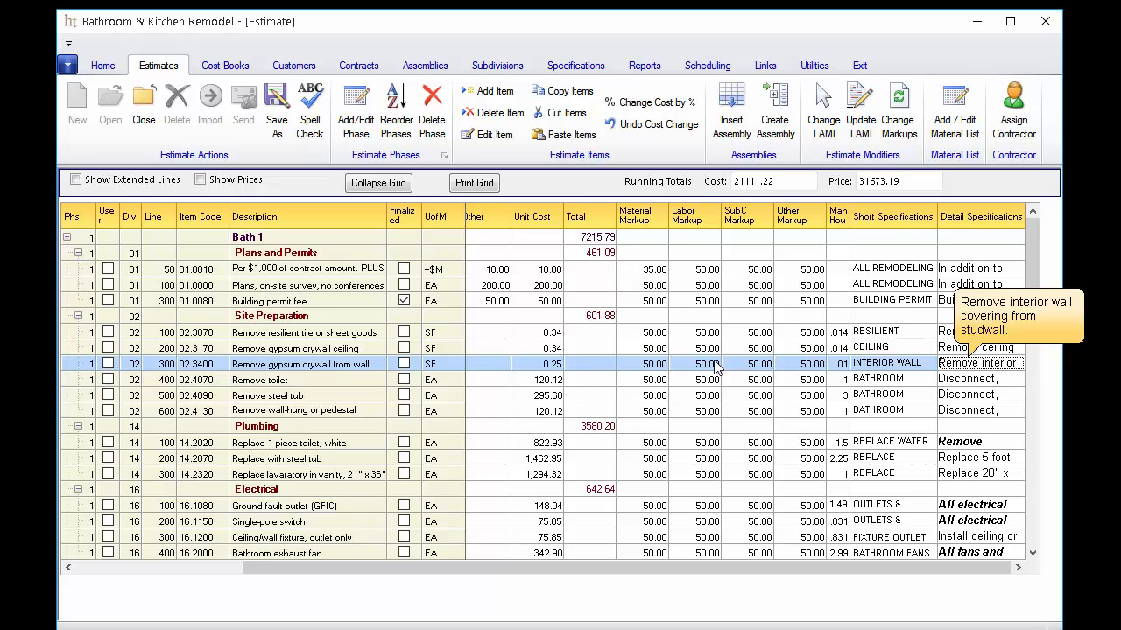
Edit the "Remove gypsum drywall from wall" item, adding "word processer" in bold below the existing detail spec text.
right_click(715, 368)
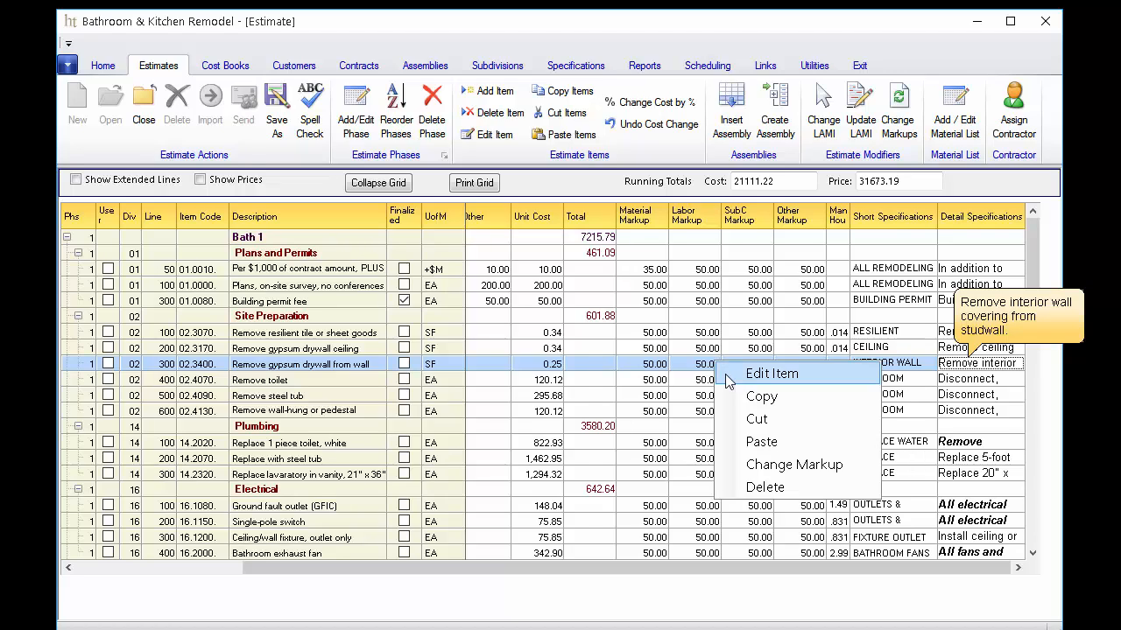
left_click(493, 140)
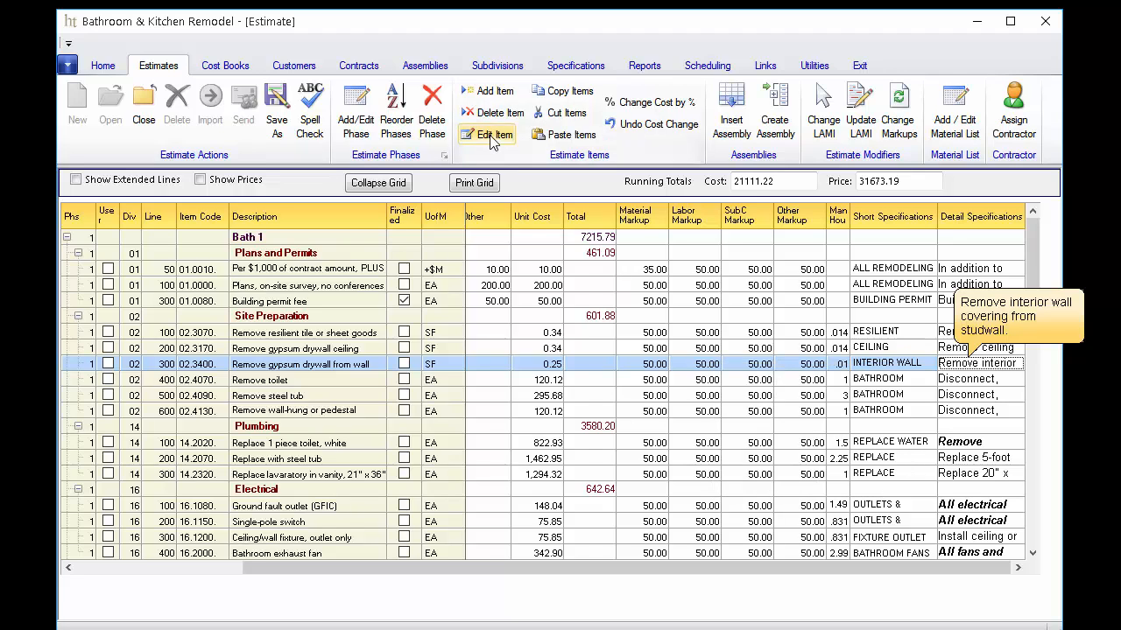
left_click(492, 139)
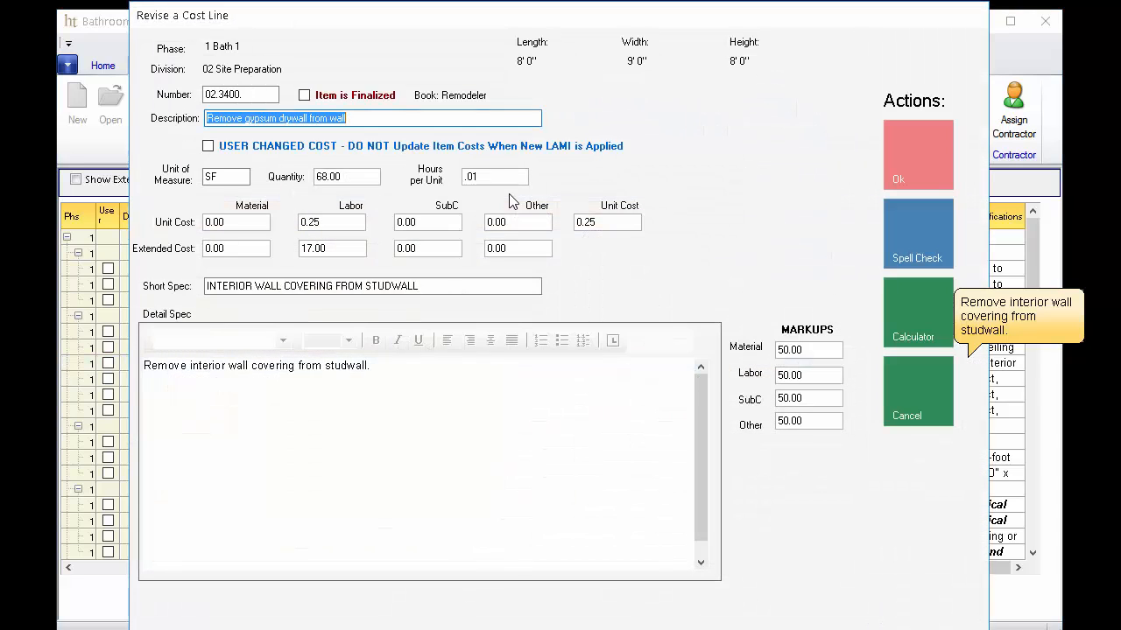
left_click(398, 370)
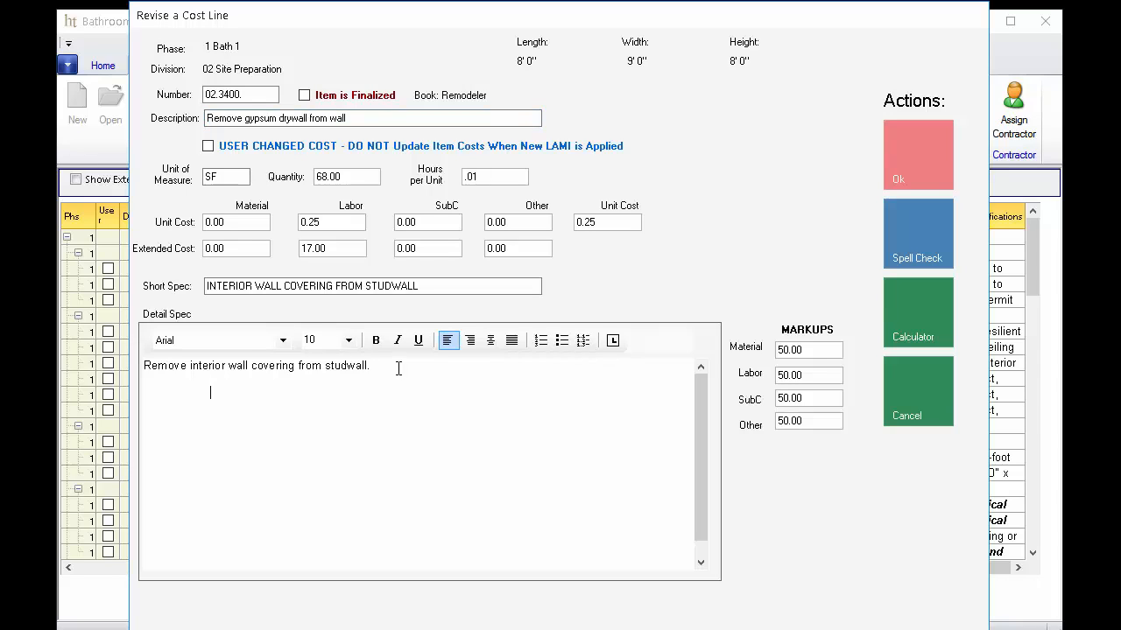
type("word processer")
left_click_drag(292, 392, 208, 392)
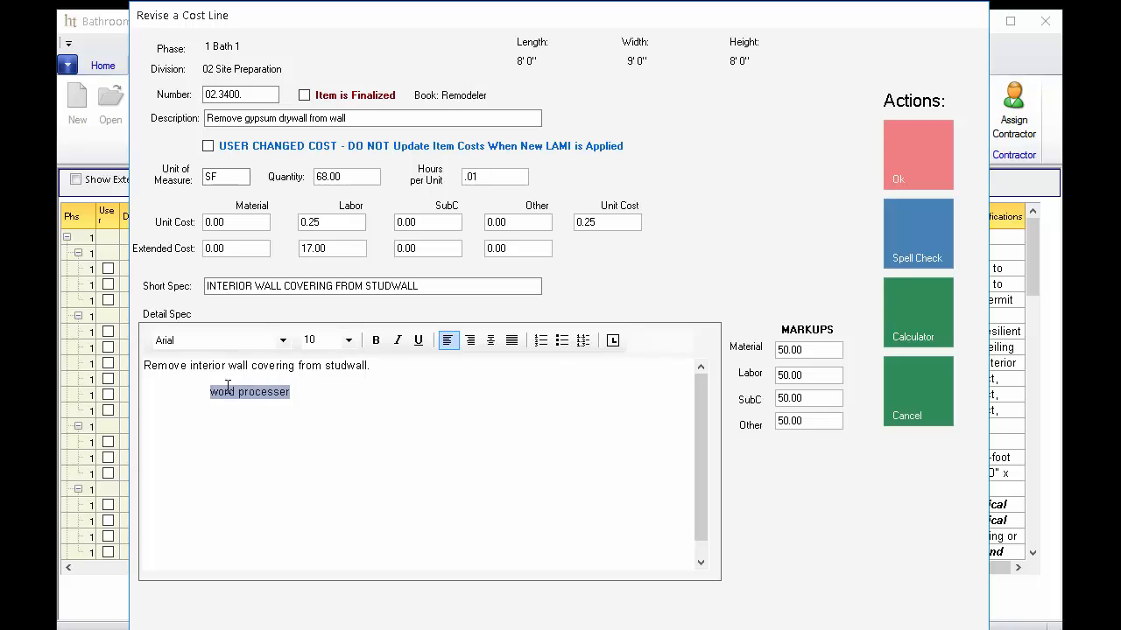
left_click(376, 340)
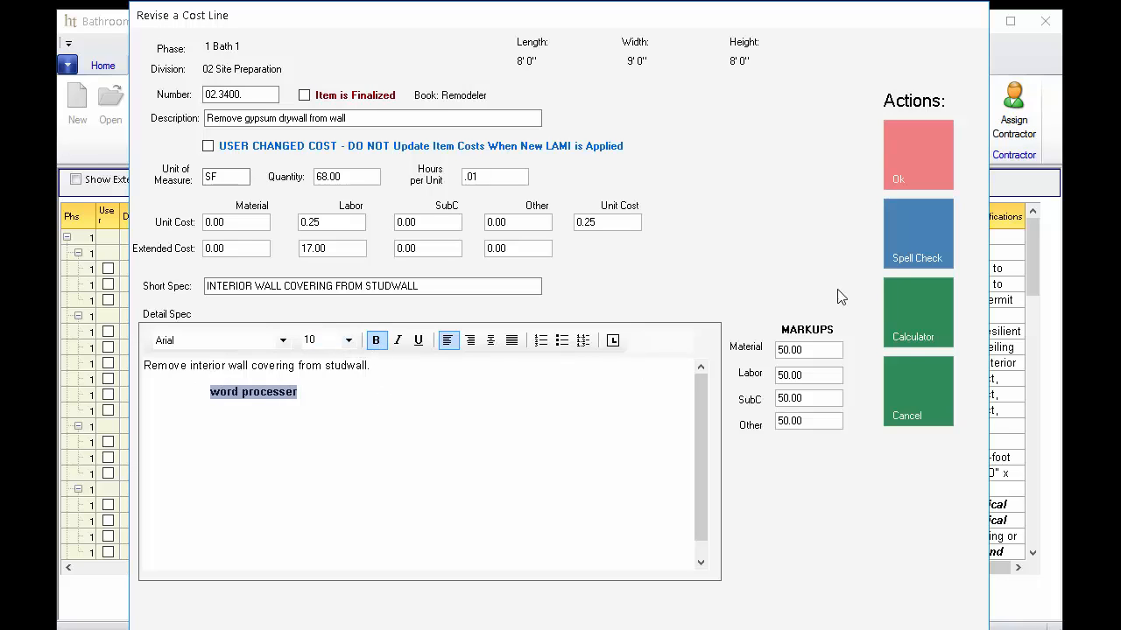
Multiply 9 by 9 in the calculator, close it and save the revised "Remove gypsum drywall from wall" cost line.
left_click(918, 324)
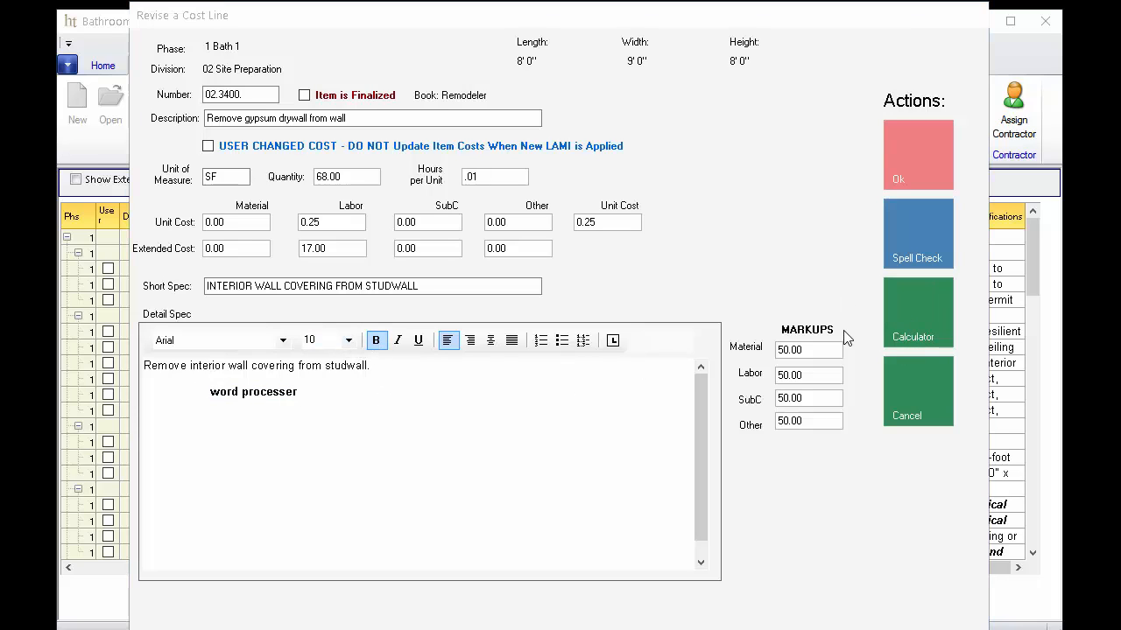
left_click(911, 315)
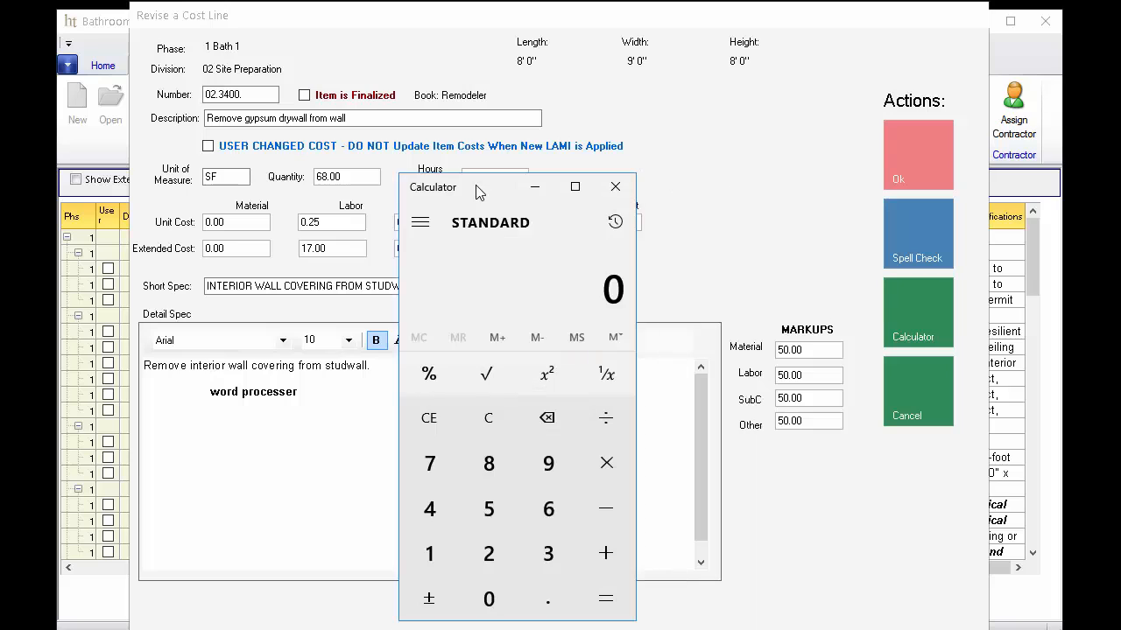
left_click(536, 468)
left_click(588, 467)
left_click(565, 466)
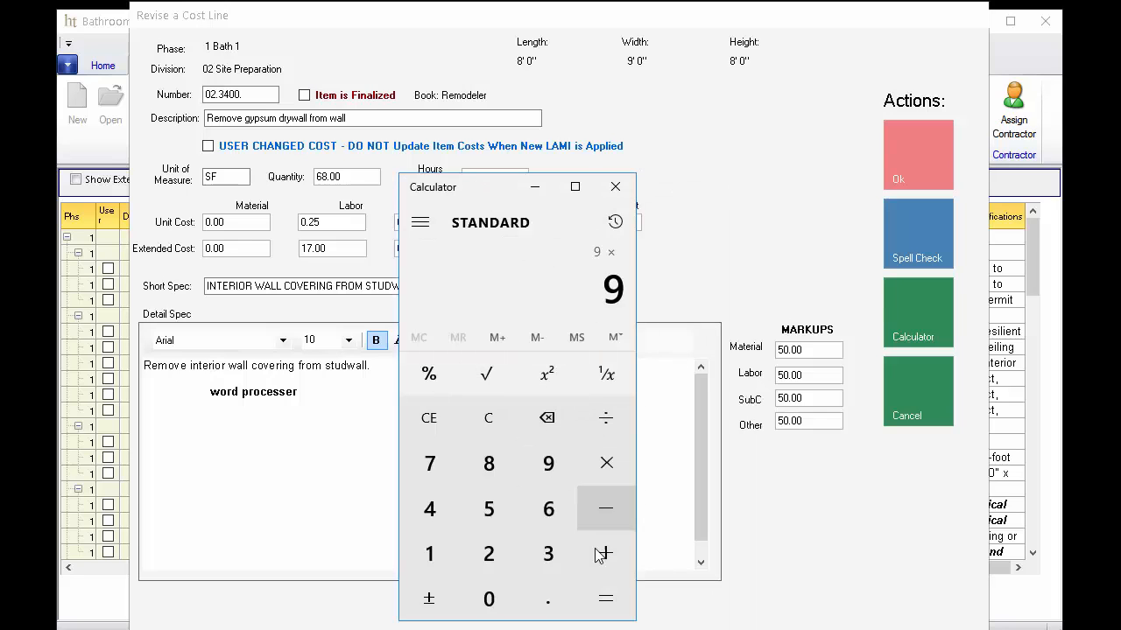
left_click(604, 597)
left_click(615, 187)
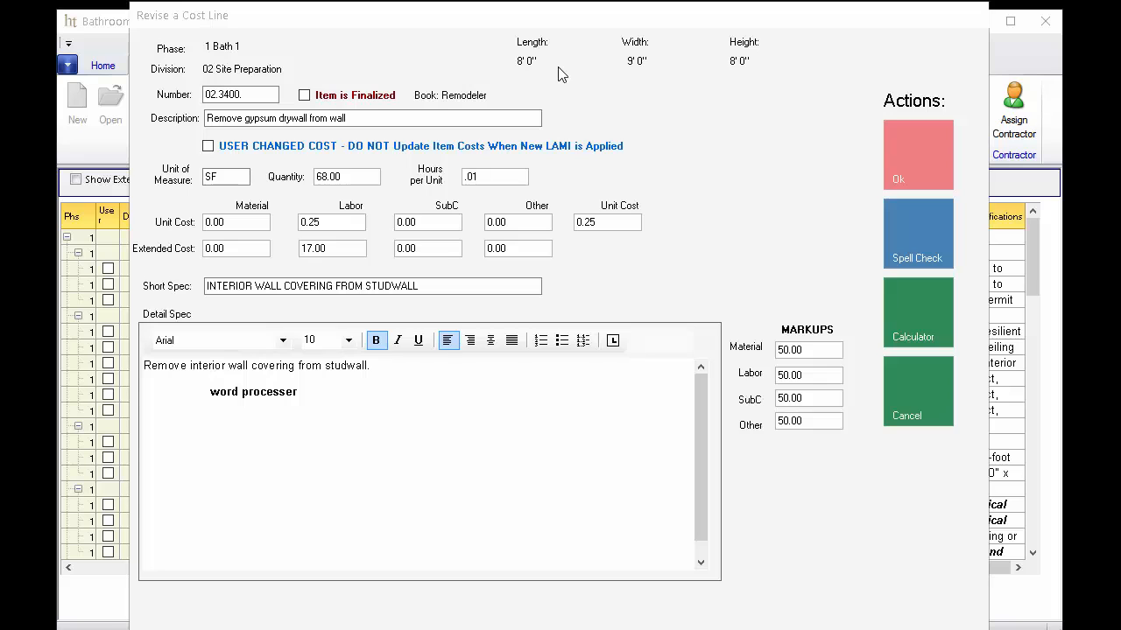
left_click(928, 166)
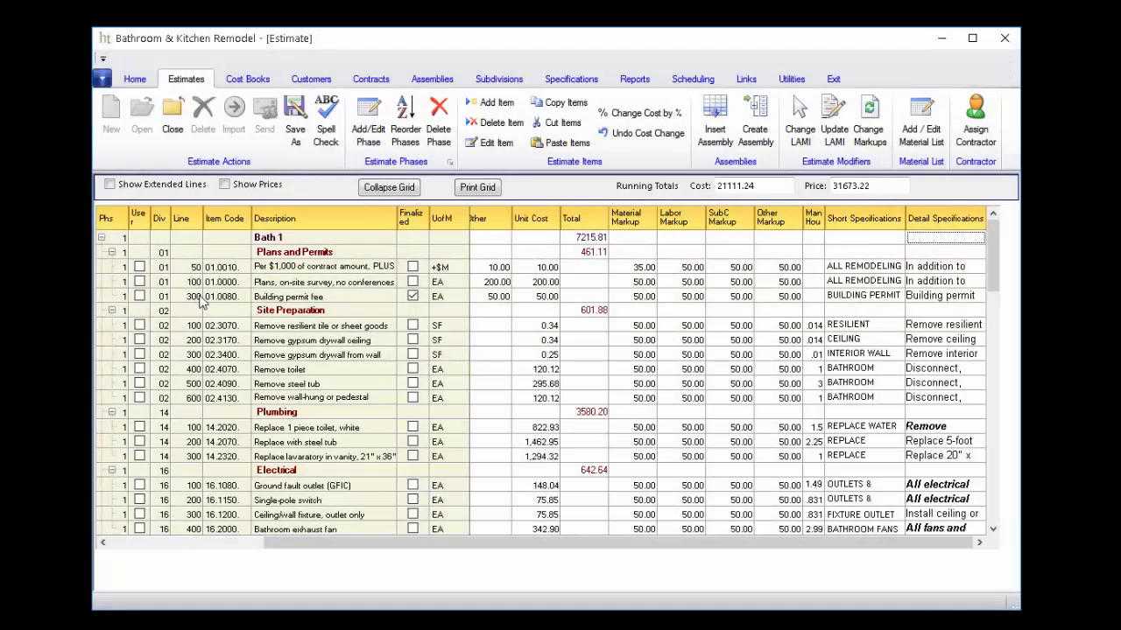
Add an item numbered 01.2000.10 with description "TEST" to Bath 1's Plans and Permits division.
left_click(200, 299)
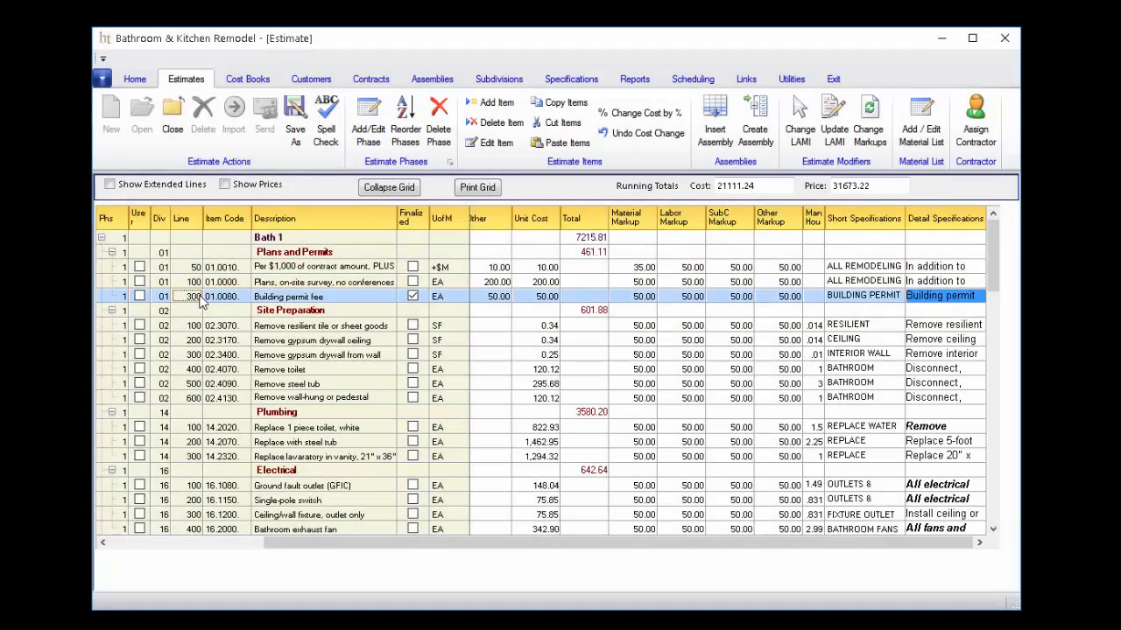
left_click(497, 106)
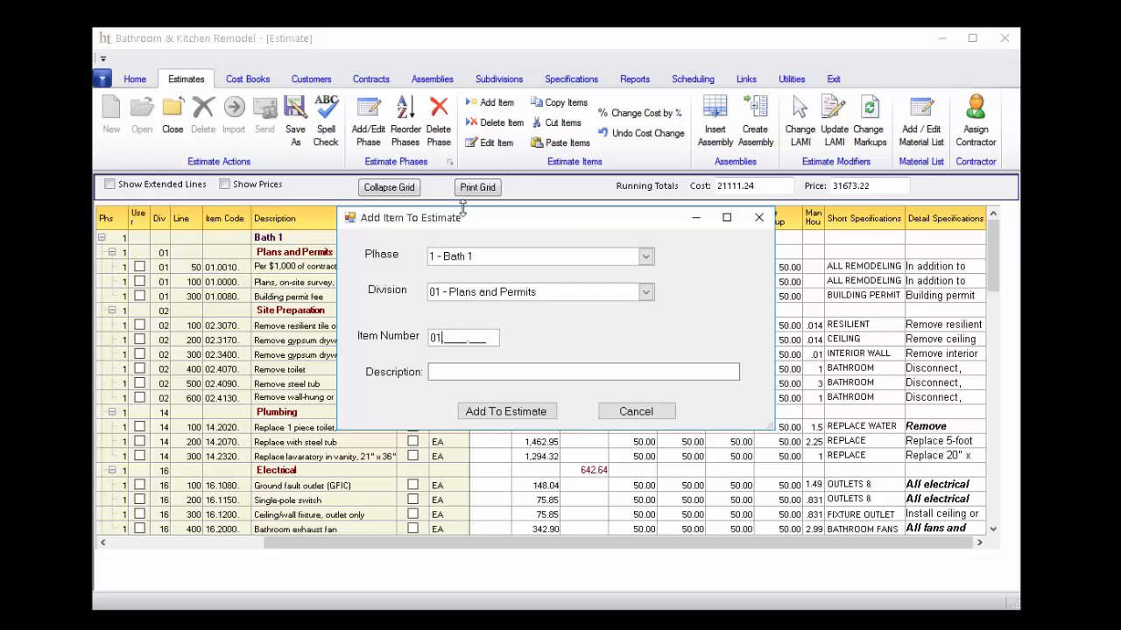
left_click(481, 329)
type("200")
type("0.")
type("01")
key("BackSpace")
key("BackSpace")
type("10")
left_click(544, 371)
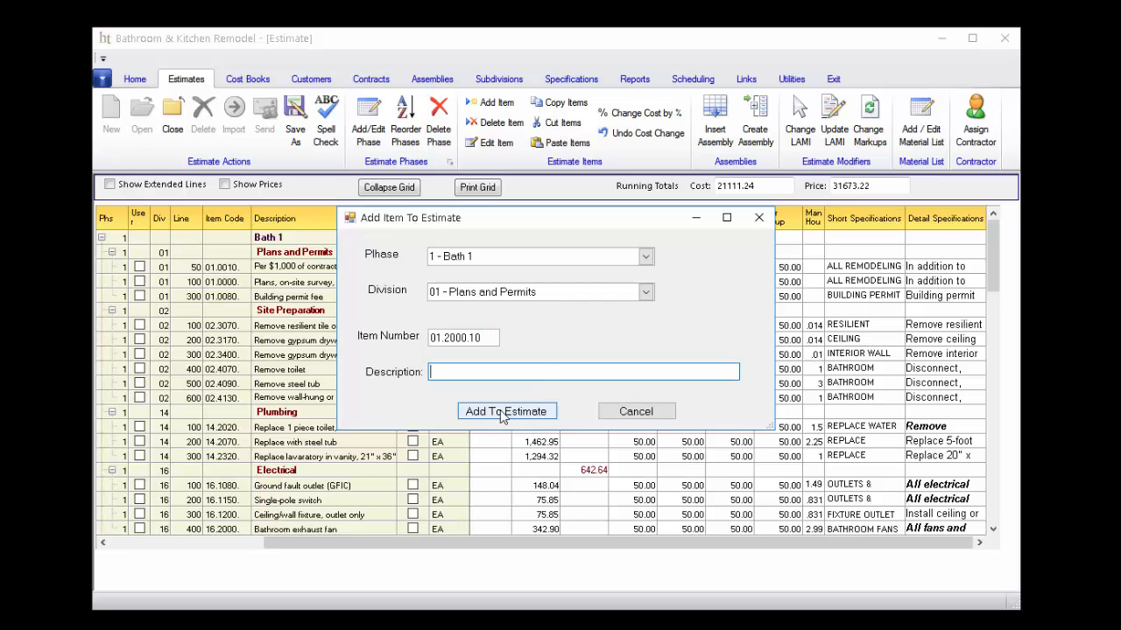
type("TEST")
left_click(504, 417)
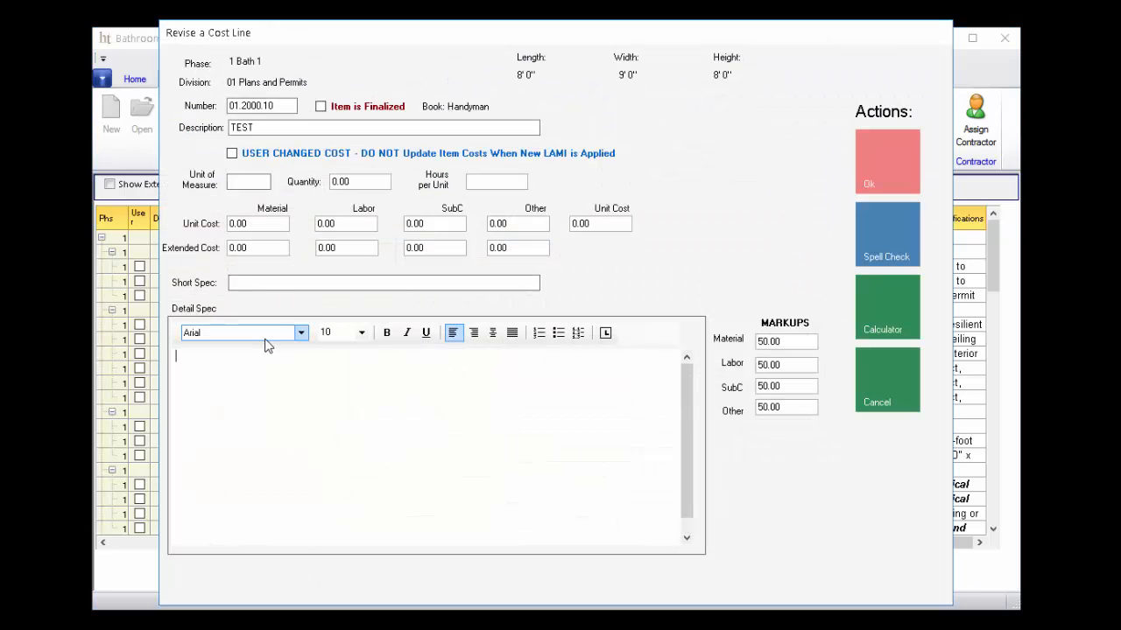
Give the TEST item unit of measure EA, quantity 10 and 5 hours per unit, and save it.
left_click(265, 181)
type("EA")
left_click(332, 182)
double_click(368, 182)
type("10")
left_click(492, 183)
type("5")
left_click(879, 173)
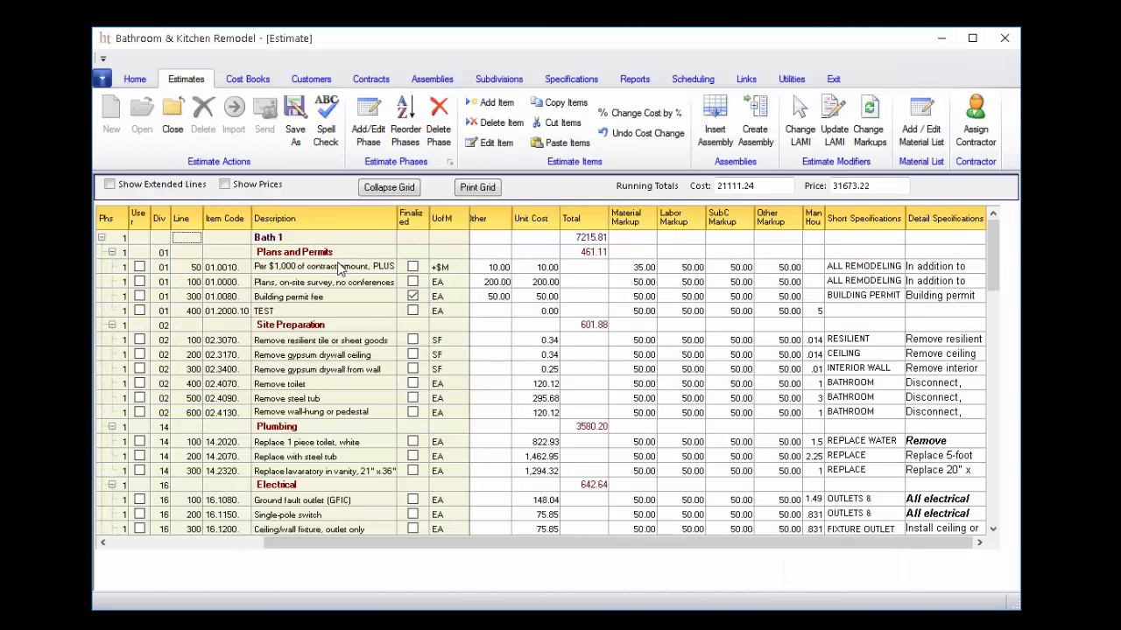
Delete the TEST item from Bath 1's Plans and Permits division.
left_click(298, 301)
left_click(298, 312)
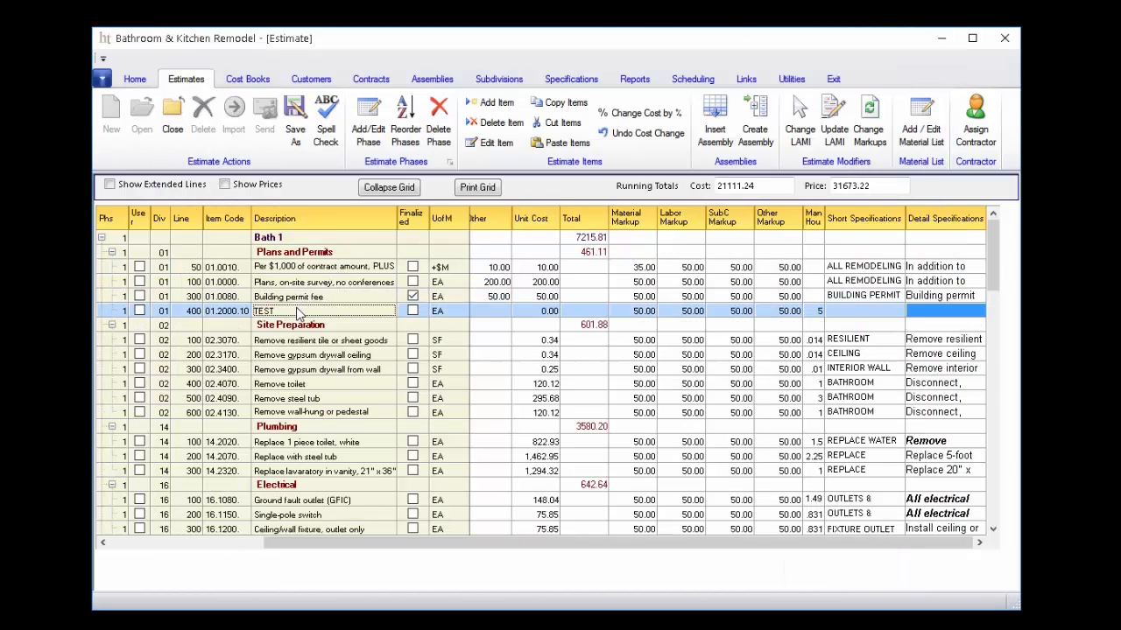
left_click(515, 129)
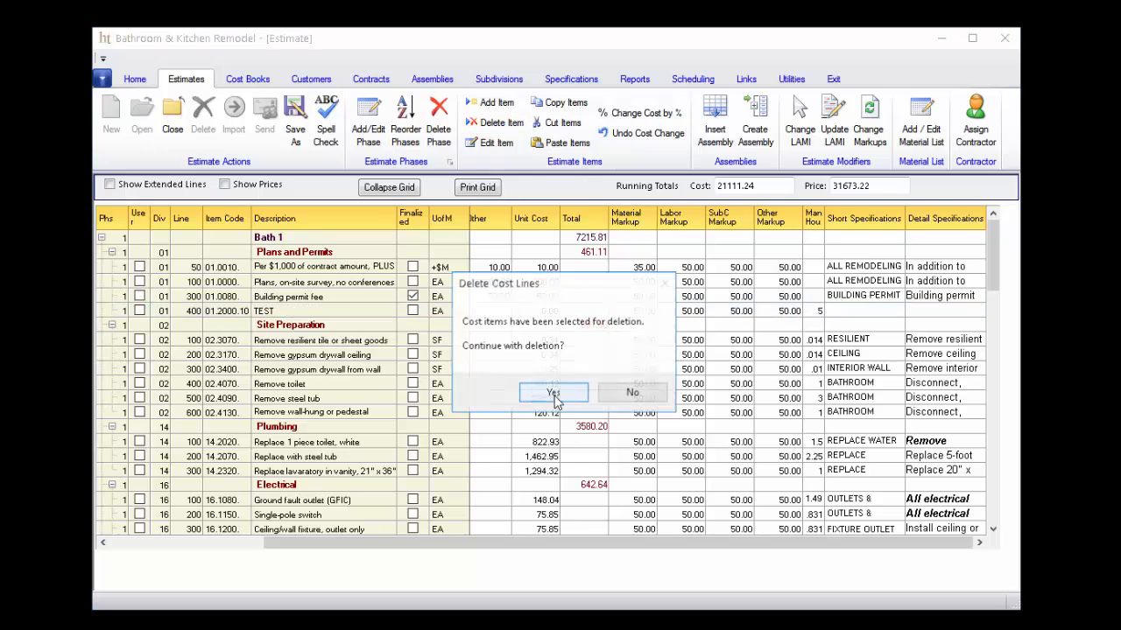
left_click(550, 392)
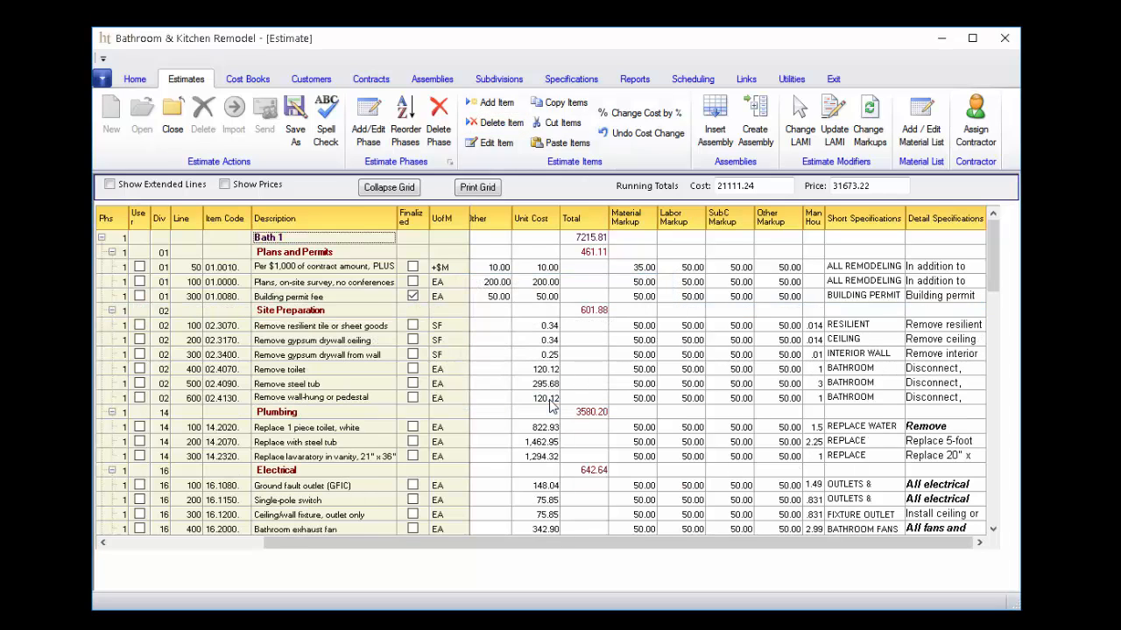
Delete all Bath 1 items from "Per $1,000 of contract amount" through "Remove wall-hung or pedestal" together.
left_click(372, 268)
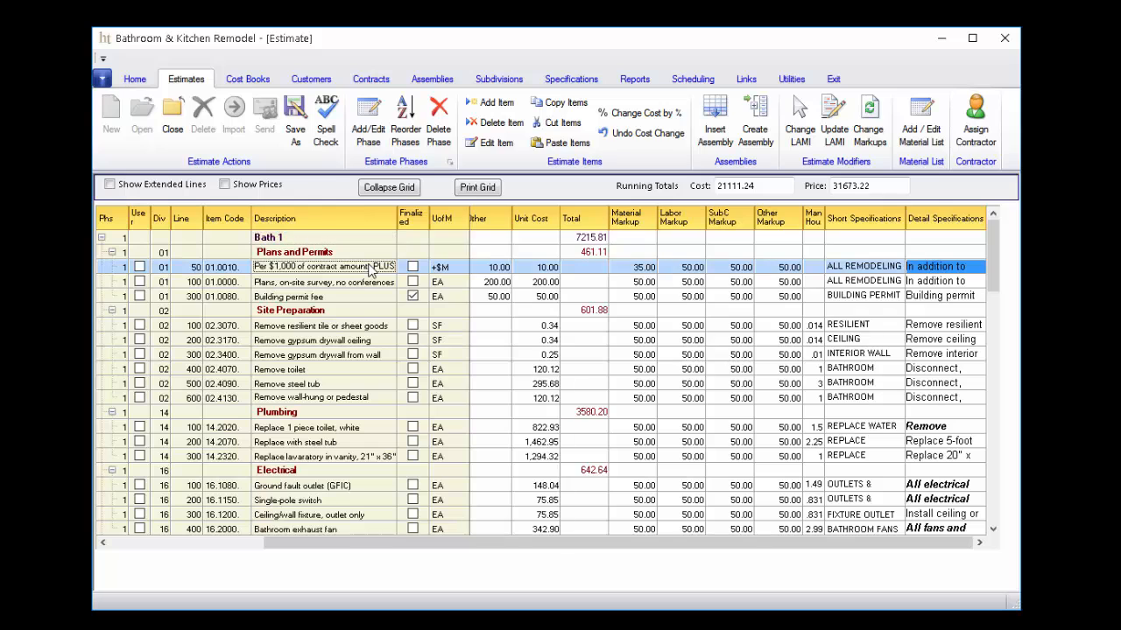
left_click(371, 397, "shift")
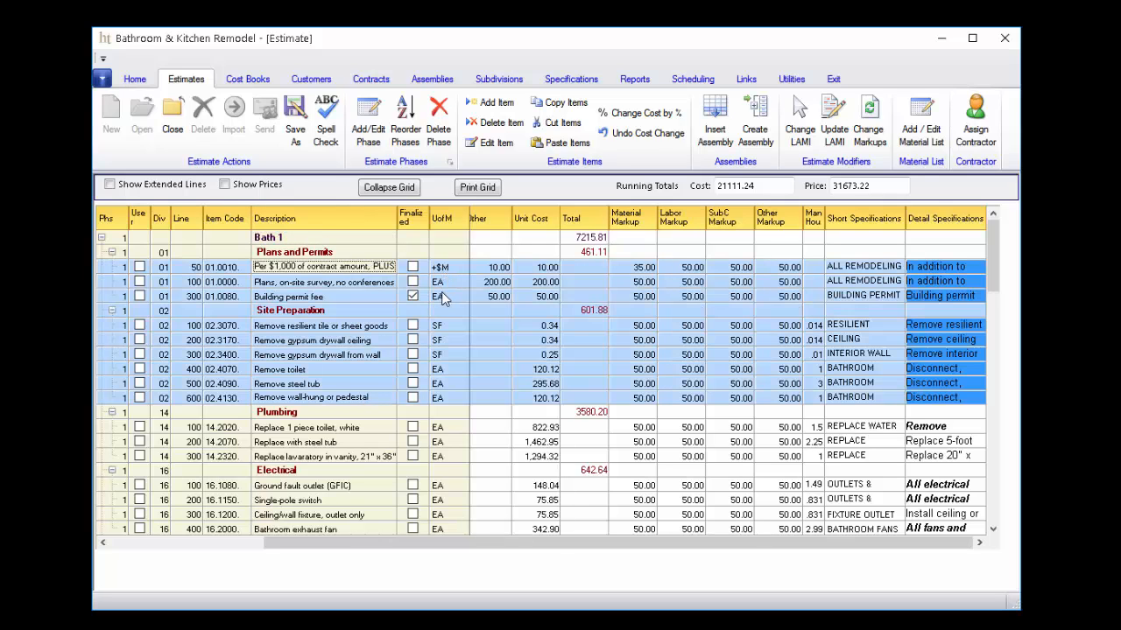
key("Delete")
left_click(553, 394)
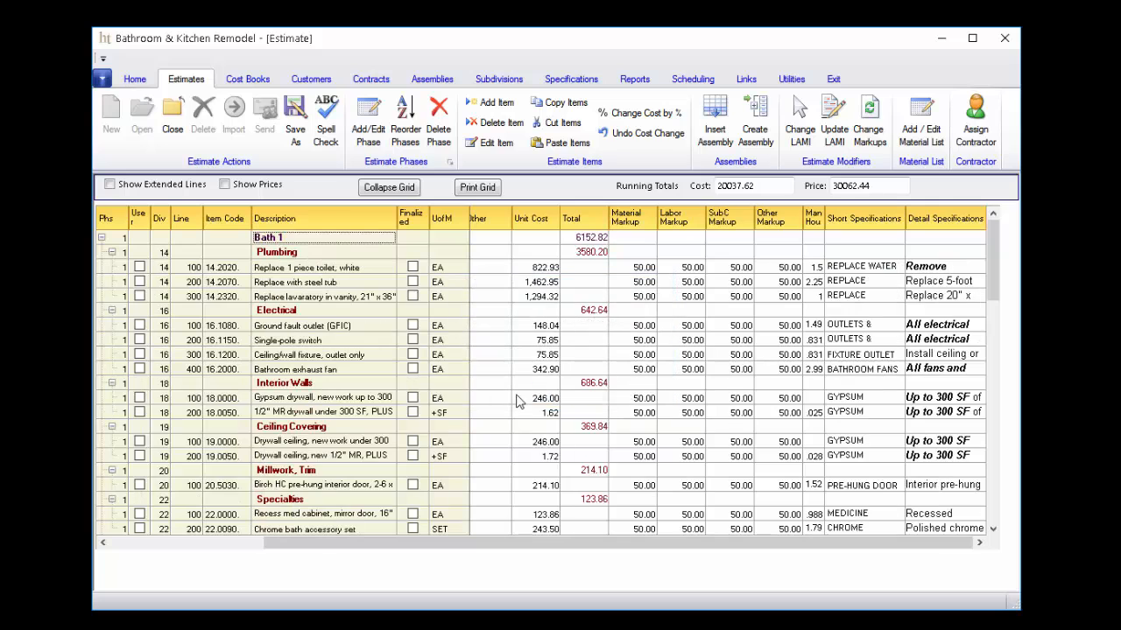
Delete the Bath 1 items from "Replace 1 piece toilet, white" through "Drywall ceiling, new 1/2" MR" together.
left_click(375, 268)
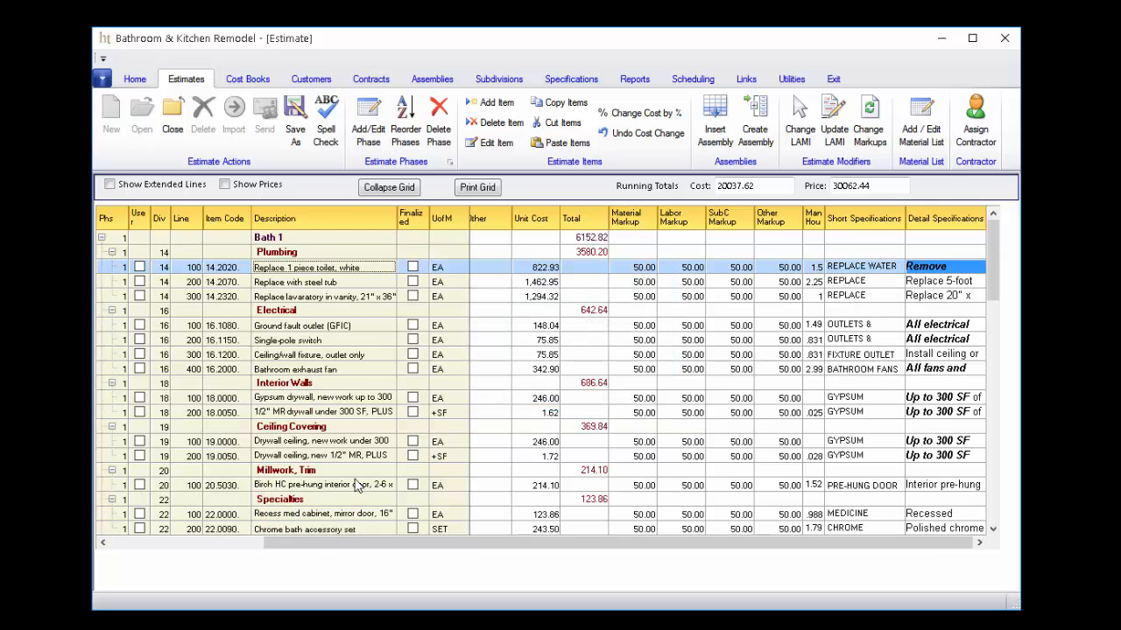
left_click(361, 456, "shift")
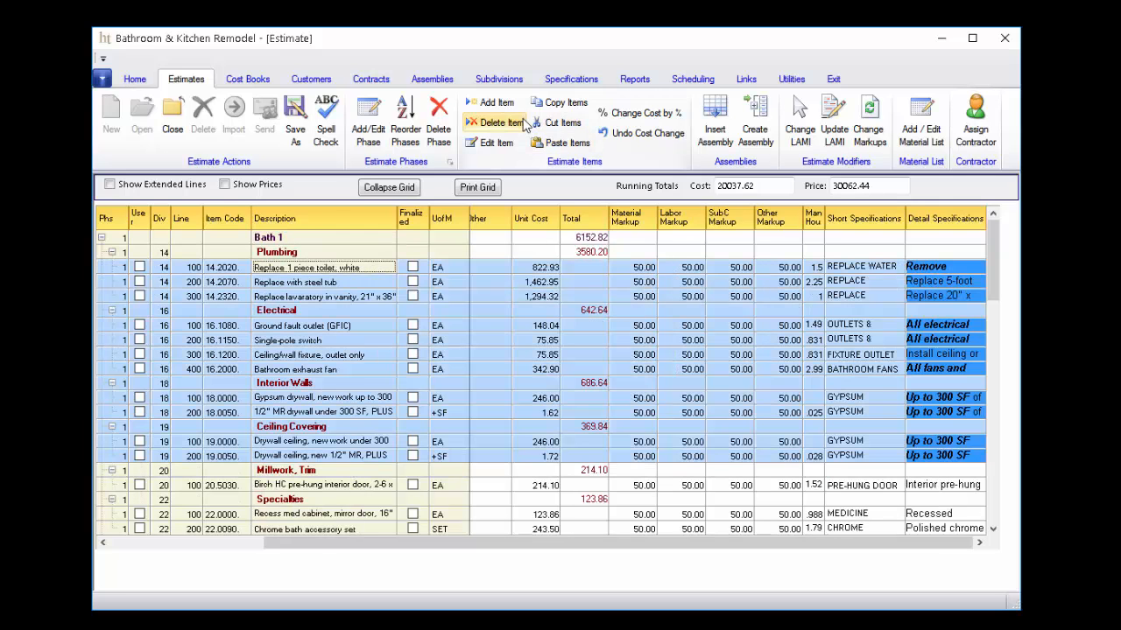
left_click(495, 123)
left_click(554, 395)
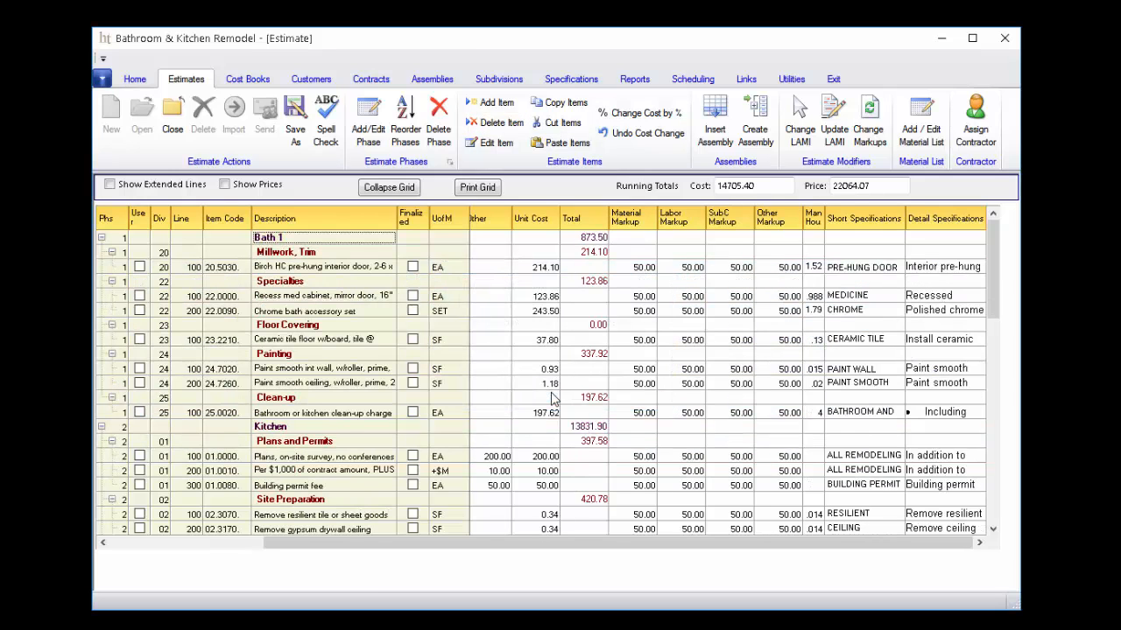
left_click(552, 396)
left_click(557, 442)
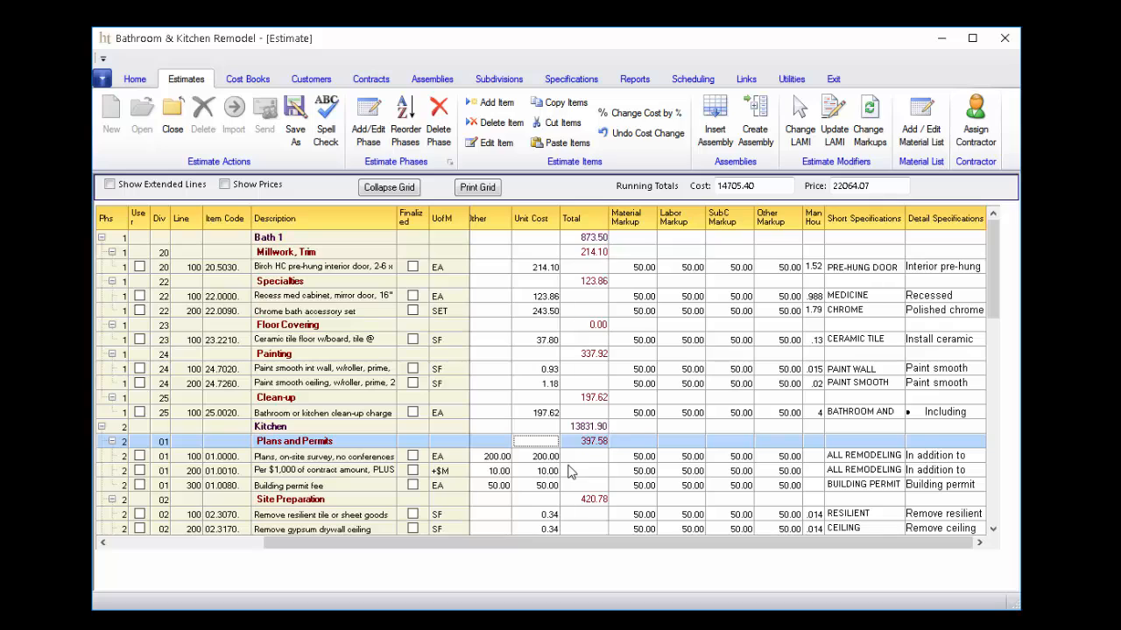